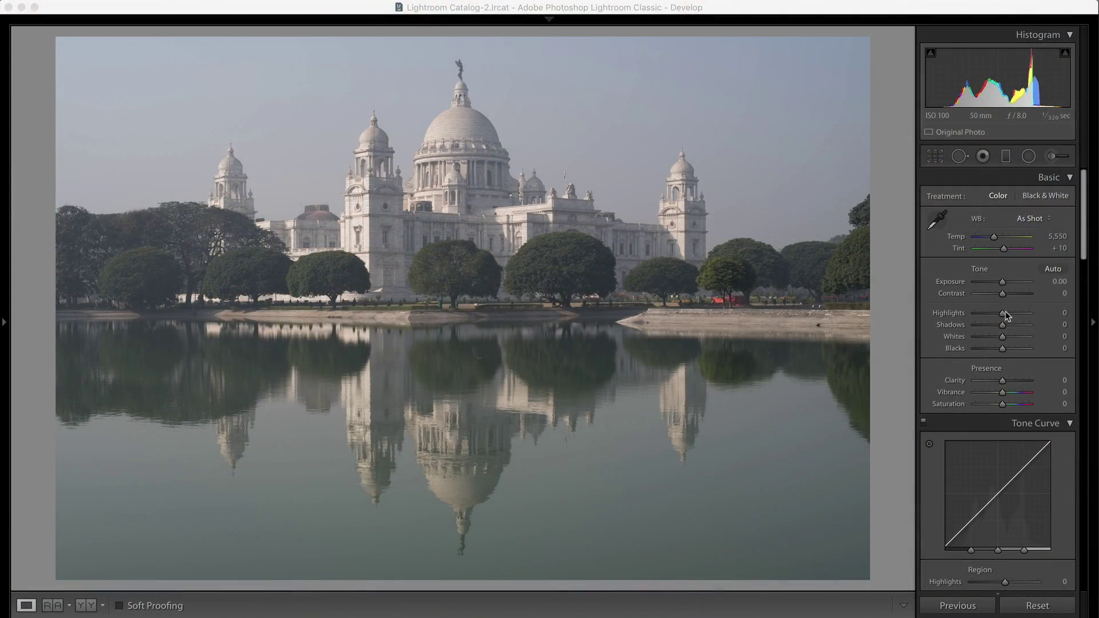
Set Shadows to +12, Whites to +42 and Blacks to −54 in the Basic panel
drag(999, 325, 1006, 325)
shift+double_click(955, 336)
shift+double_click(955, 348)
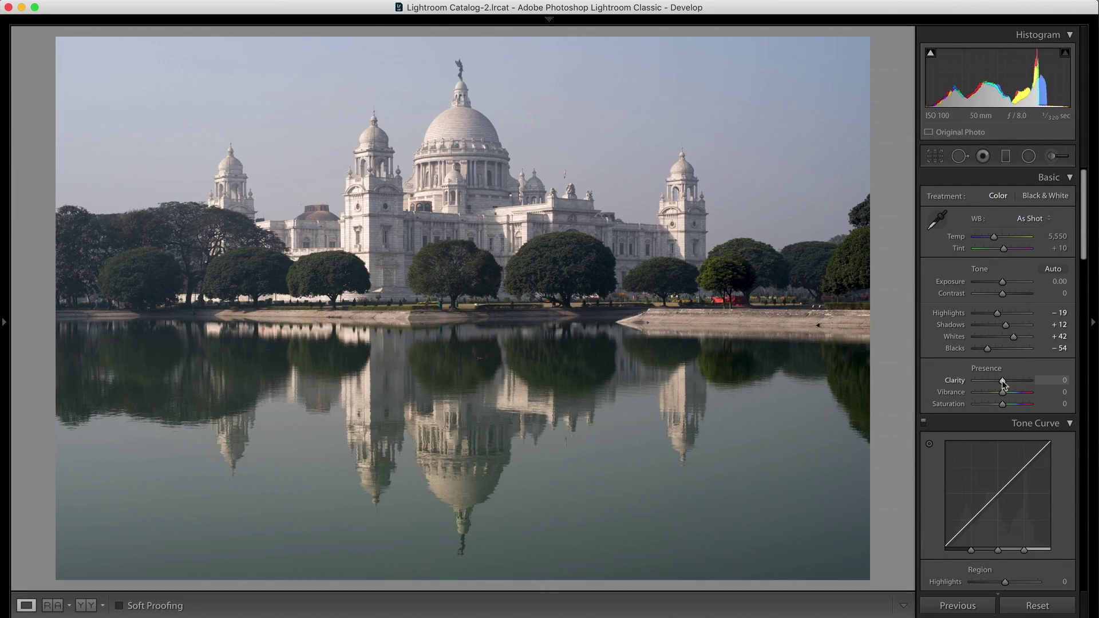
Settle Vibrance at +55 and lift the Tone Curve Lights to +17
drag(1003, 392, 1096, 397)
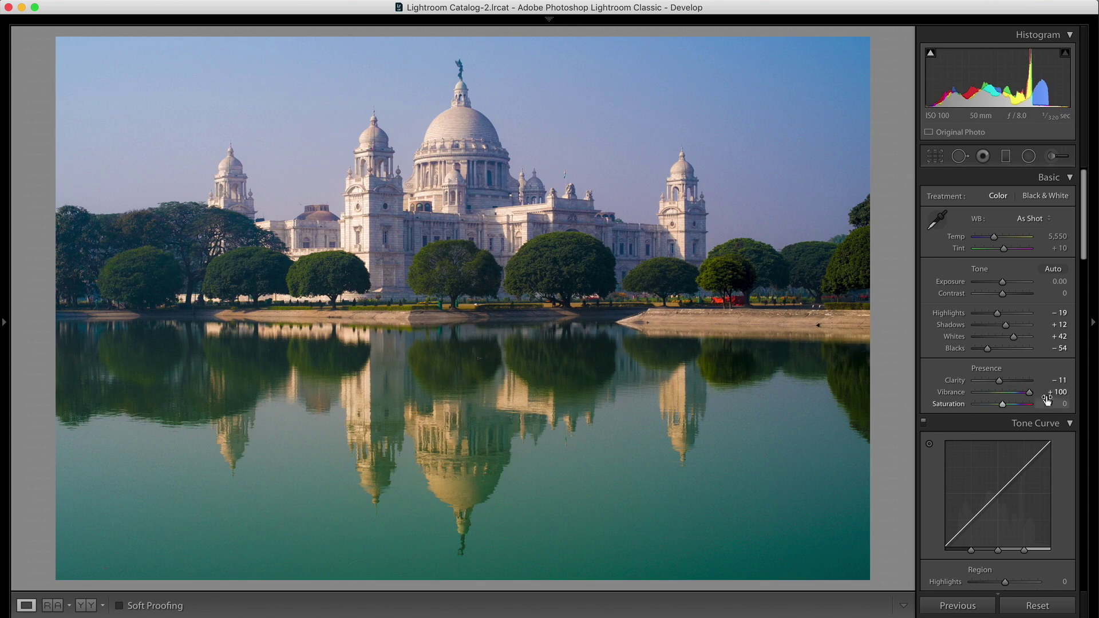
drag(1029, 395, 1016, 396)
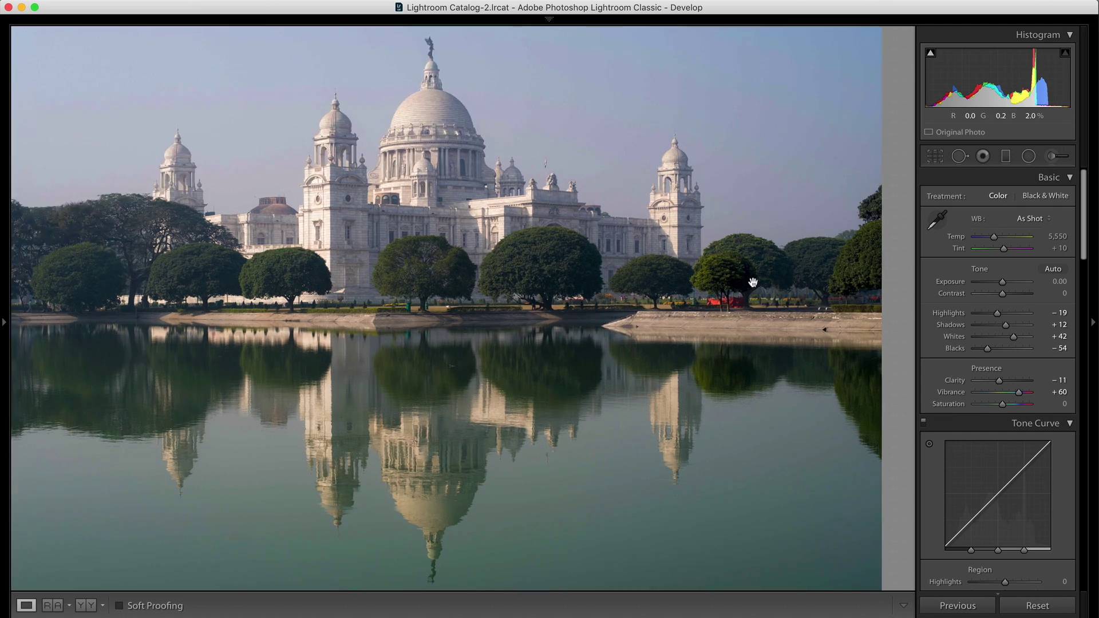
click(748, 283)
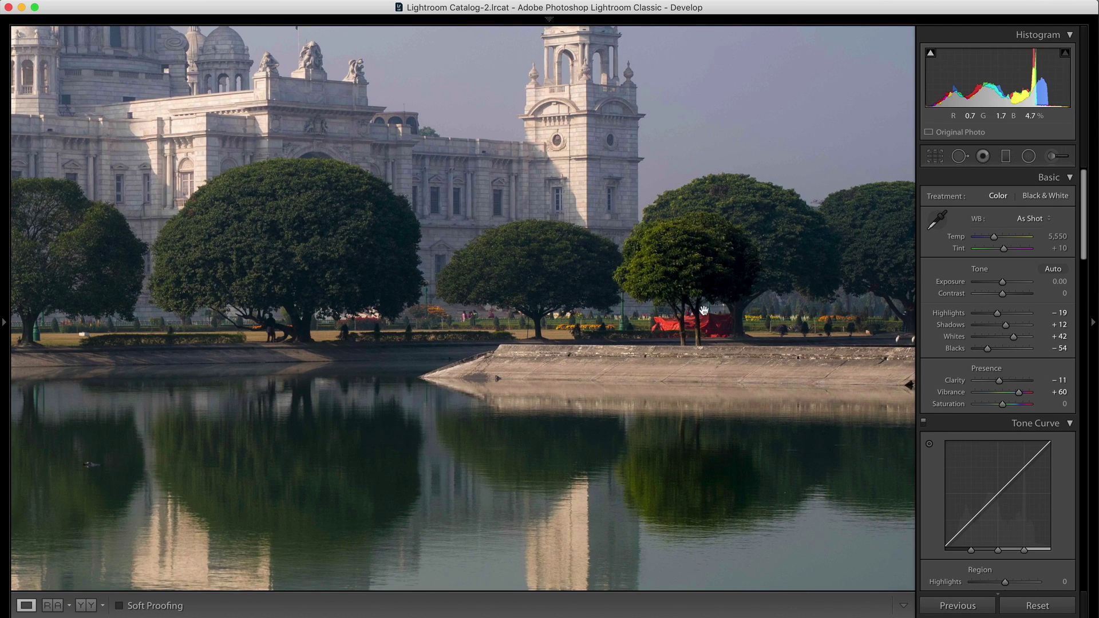
click(675, 276)
drag(1019, 393, 1022, 394)
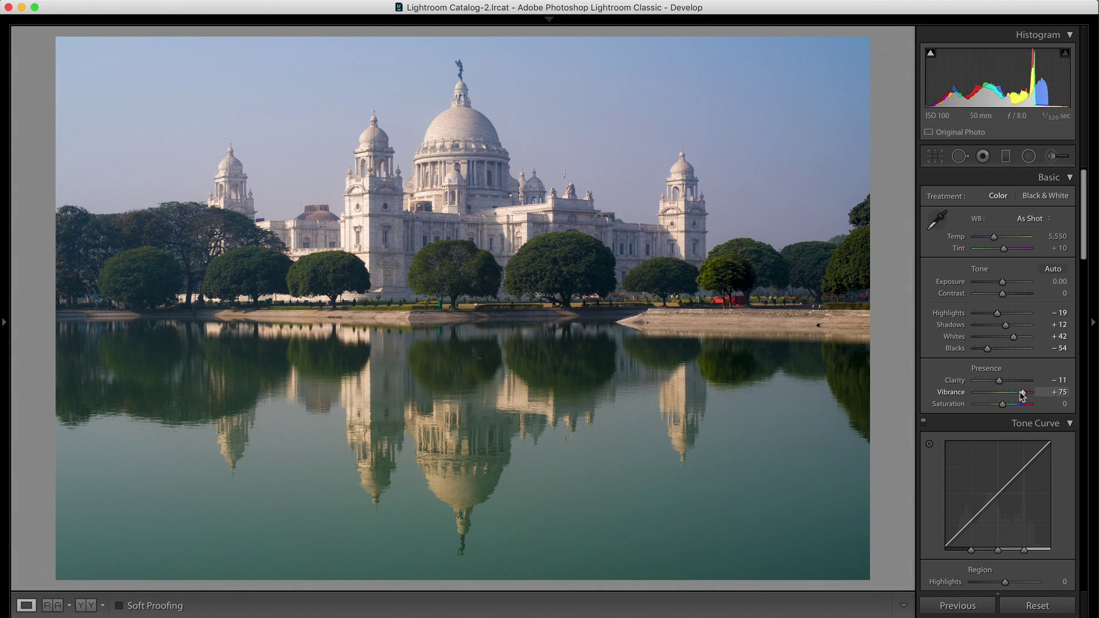
drag(1021, 393, 1018, 396)
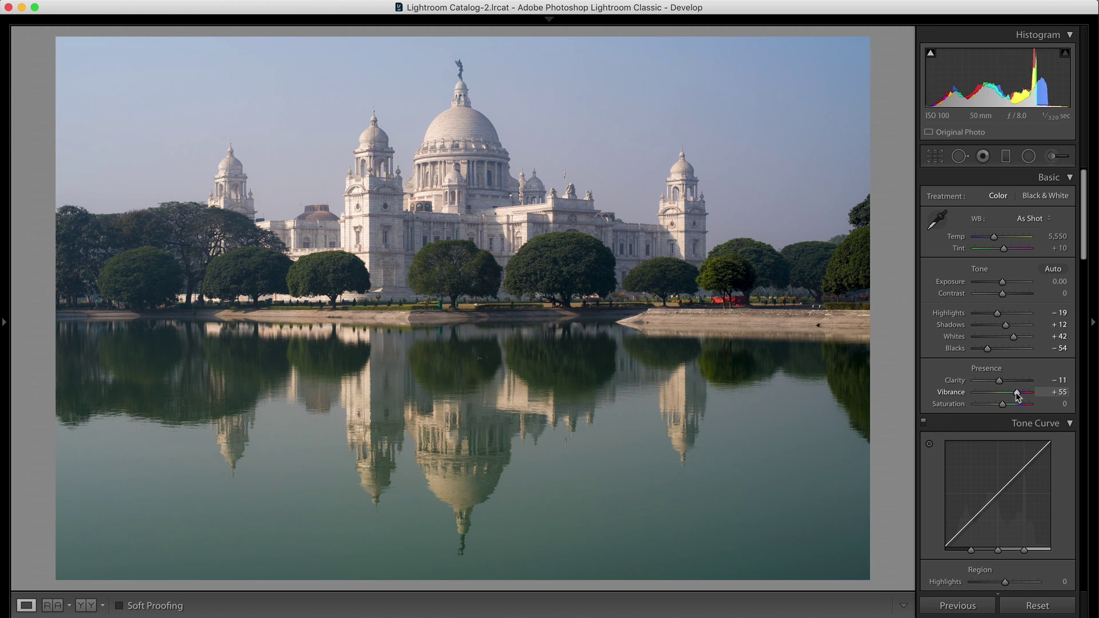
drag(1022, 489, 1022, 483)
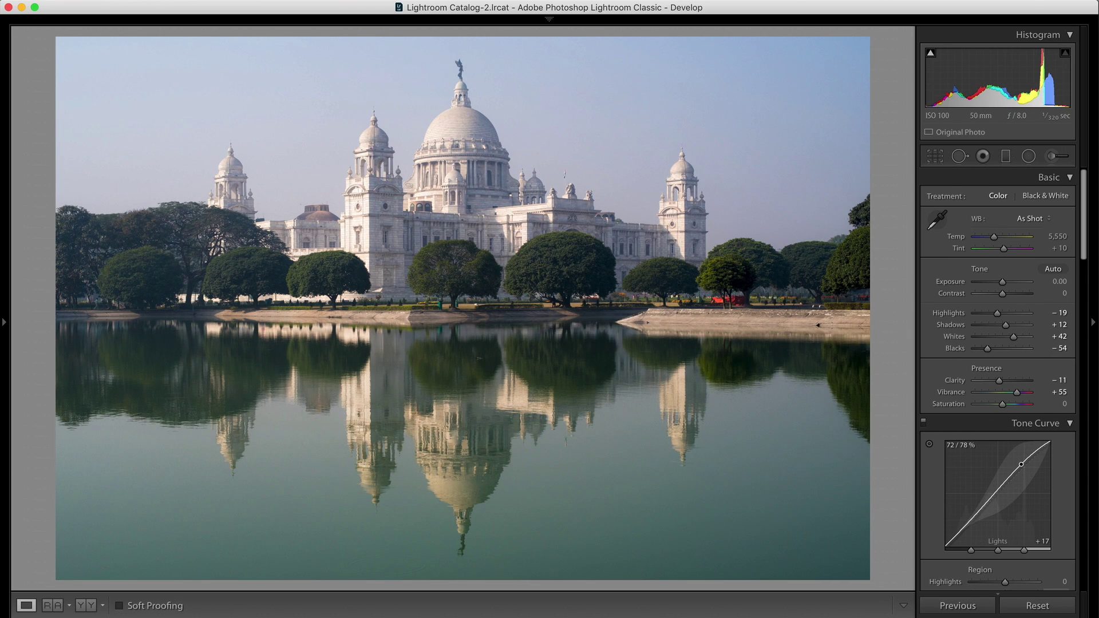
Drag the Tone Curve Darks to −15 and toggle the curve off and on to compare
scroll(1021, 465, down, 5)
drag(970, 363, 970, 368)
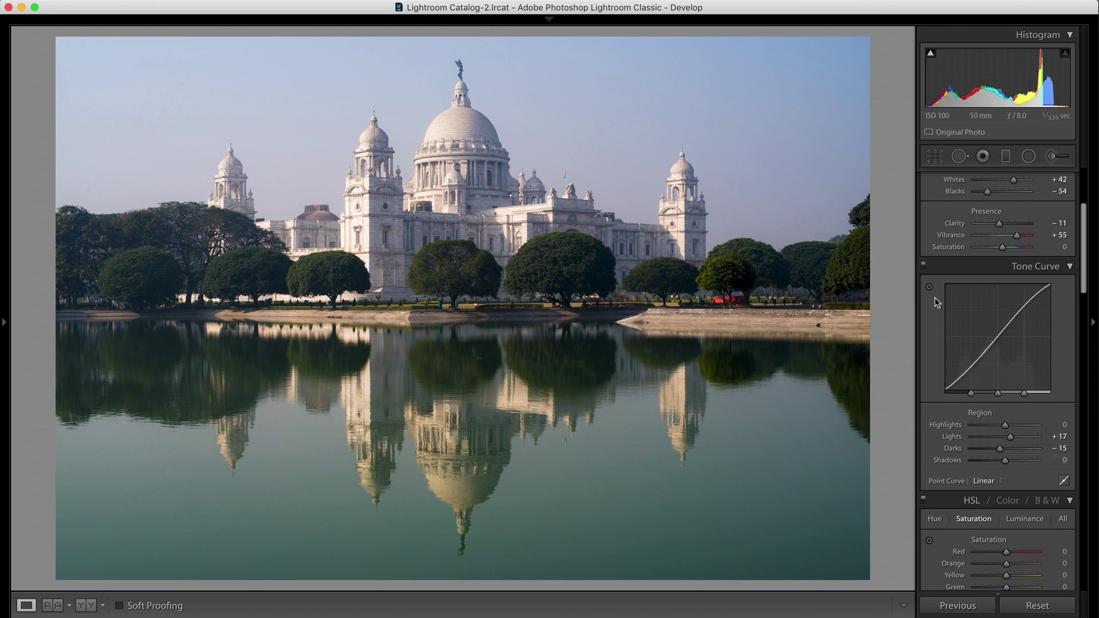
click(927, 267)
click(927, 266)
scroll(992, 439, down, 3)
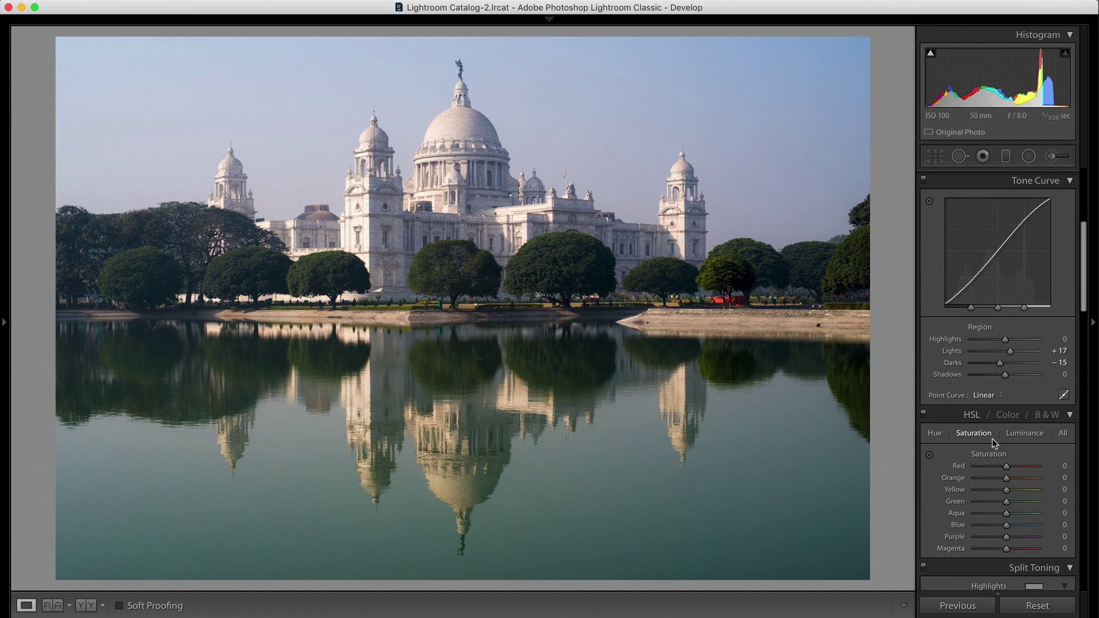
Switch the HSL/Color panel to B&W, comparing it against the colour version
click(1050, 416)
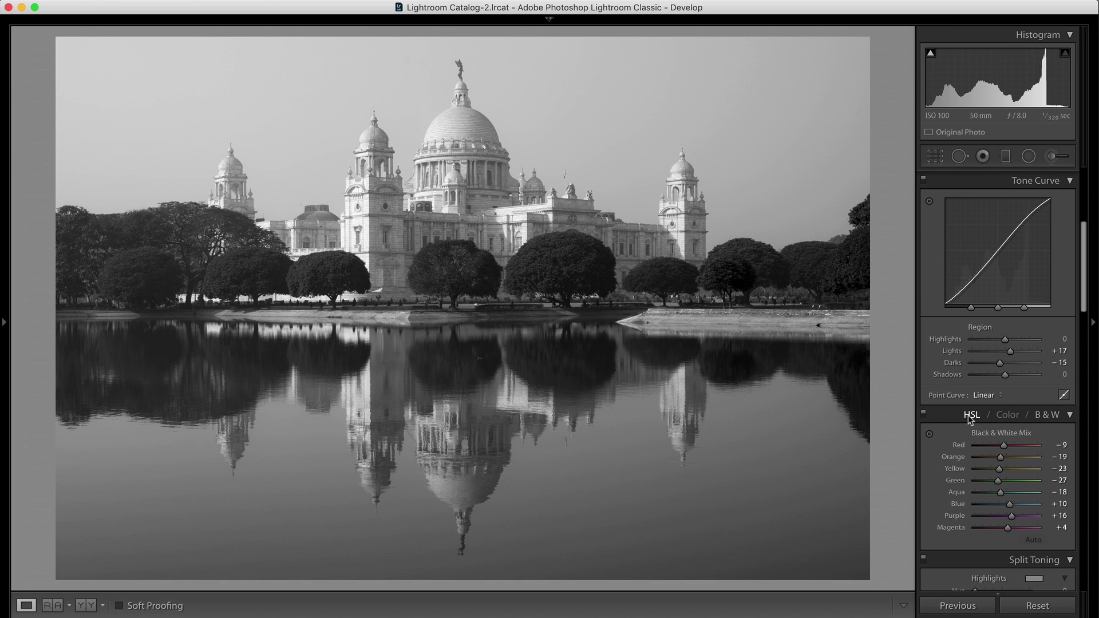
click(971, 416)
click(1049, 417)
Mix Red, Blue, Purple and Yellow to −100 and Orange to +100, then return to colour
drag(1003, 446, 928, 447)
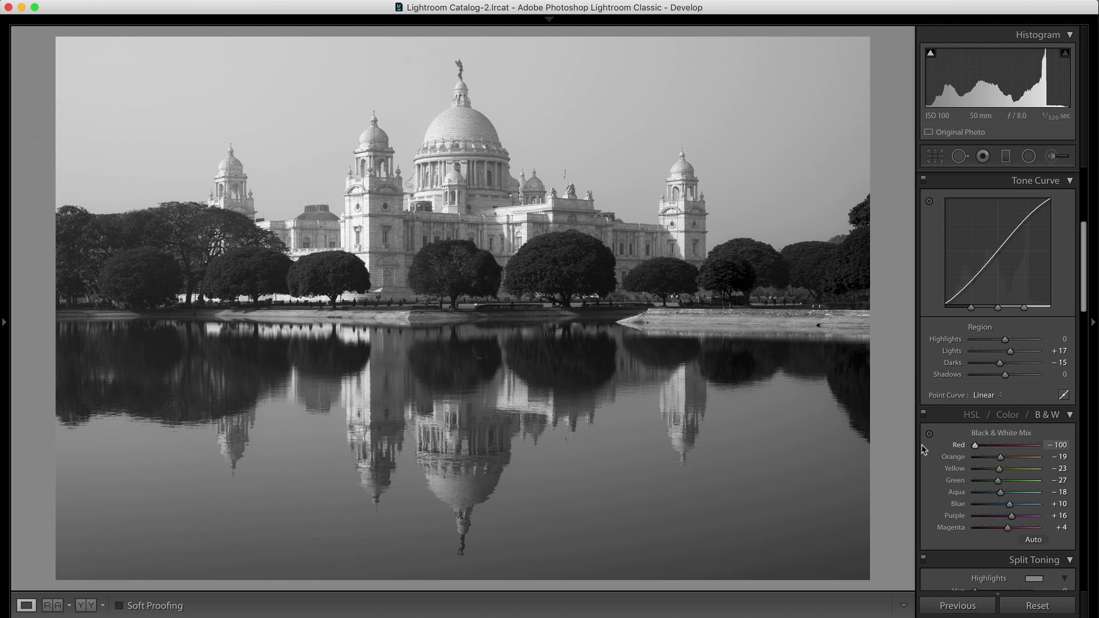
drag(1007, 506, 840, 505)
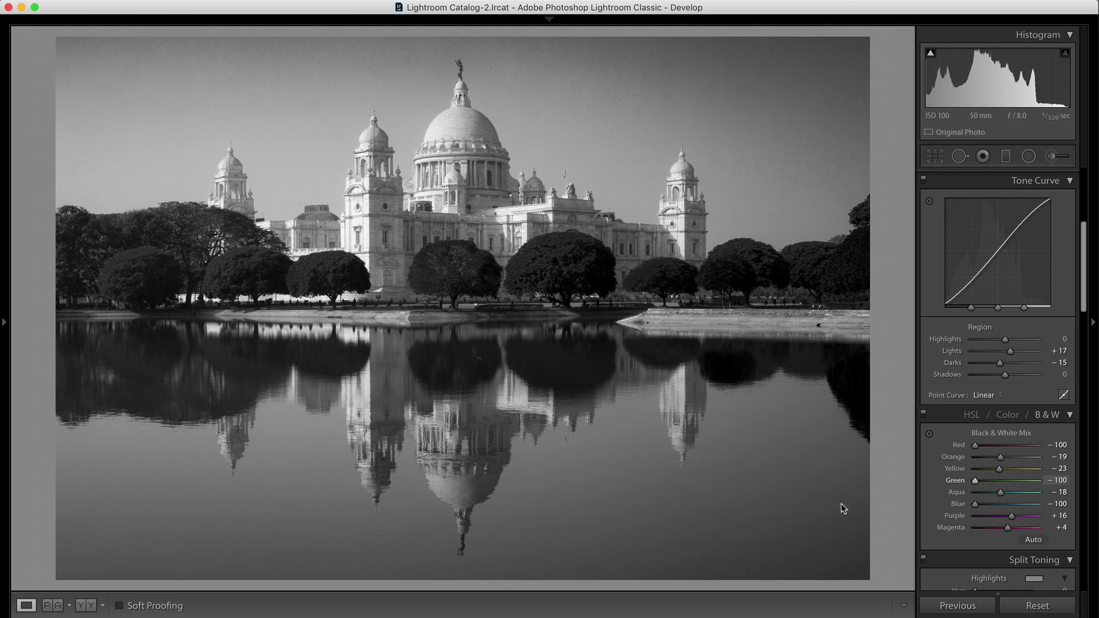
drag(1011, 516, 968, 517)
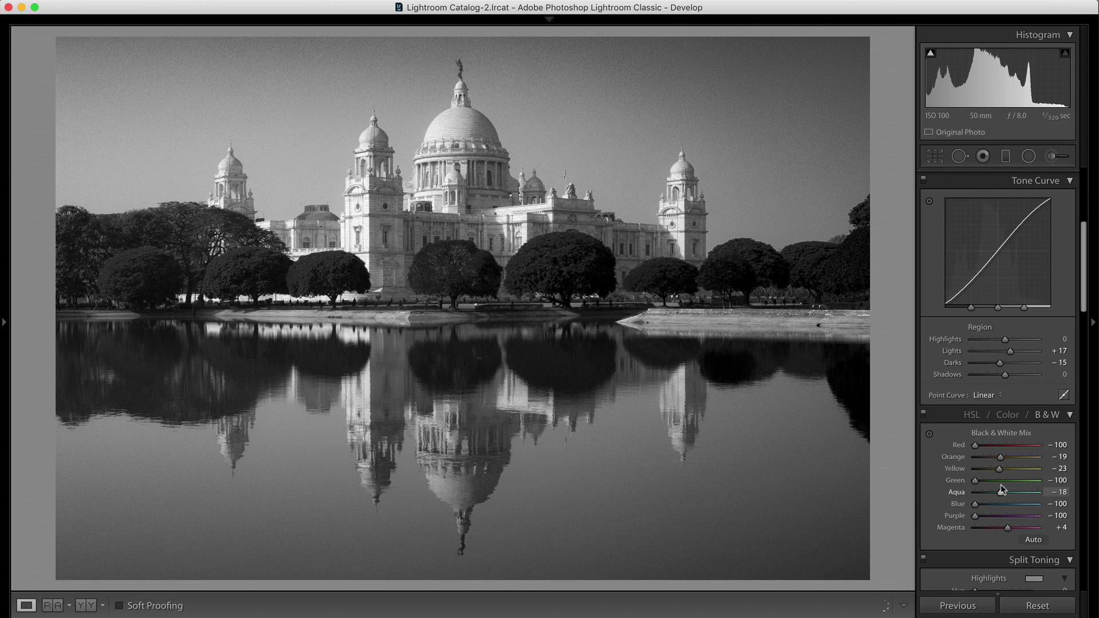
drag(1001, 472, 839, 483)
drag(1001, 457, 1095, 465)
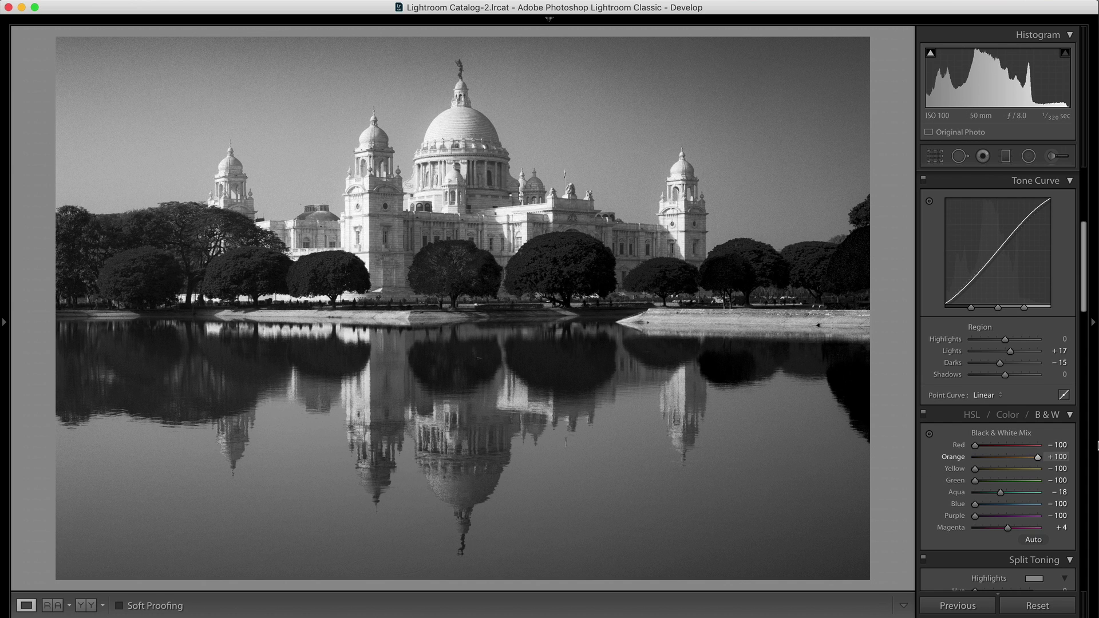
click(967, 416)
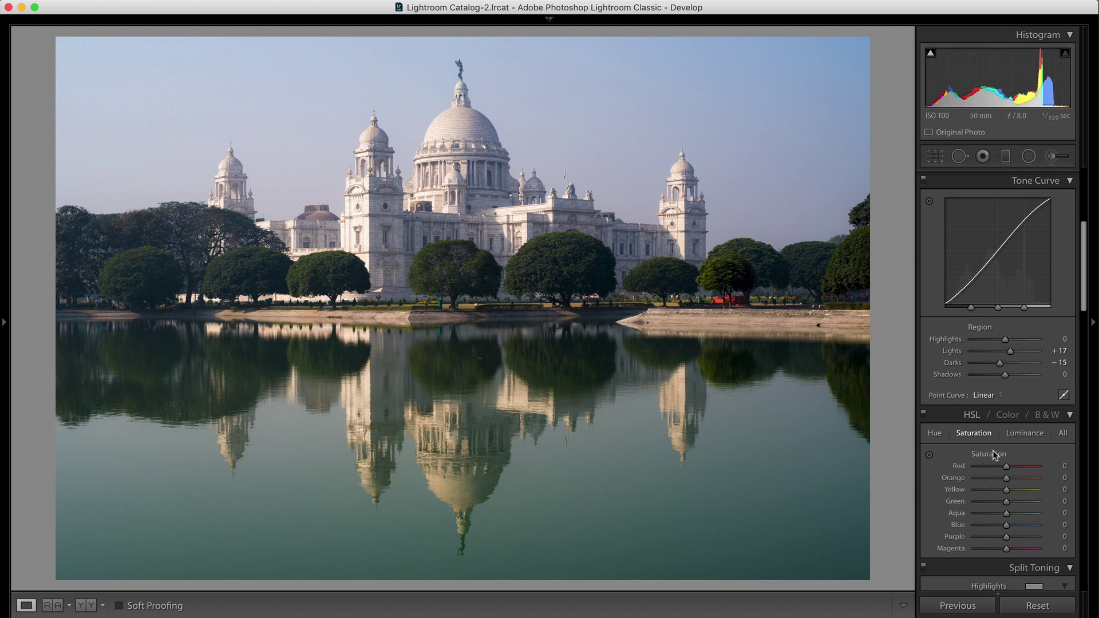
Darken the sky's Blue luminance with the targeted adjustment tool, comparing HSL off and on
click(1017, 440)
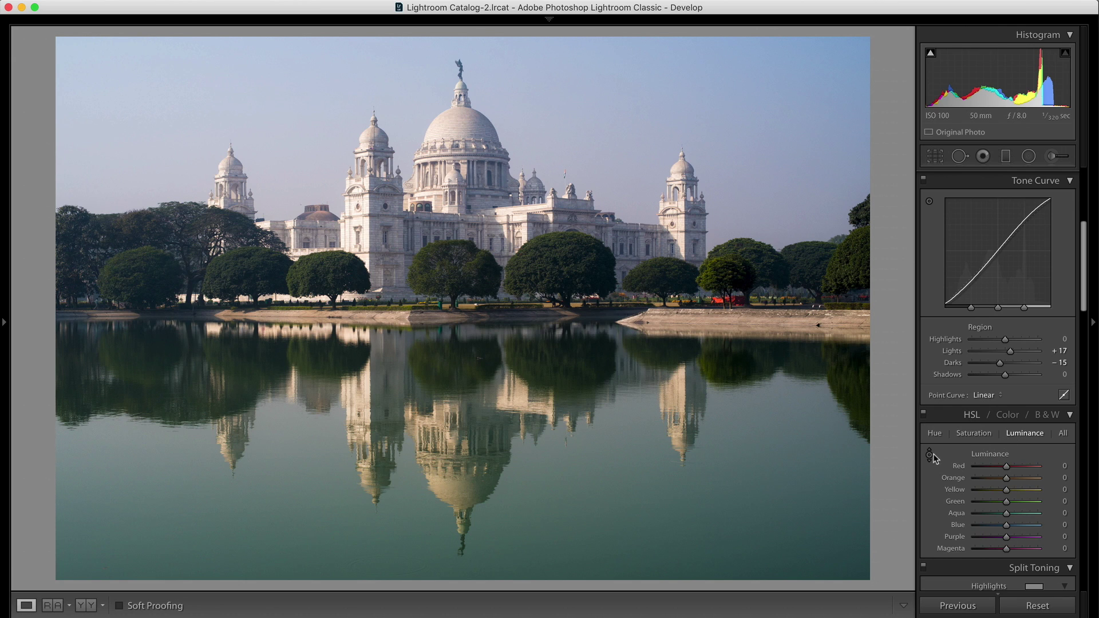
click(929, 456)
drag(790, 201, 790, 240)
click(924, 413)
click(924, 414)
drag(627, 53, 627, 36)
click(922, 416)
click(922, 415)
Fine-tune the luminance sliders, leaving Blue at −30 and Purple at −14
scroll(996, 487, down, 10)
drag(976, 483, 995, 484)
scroll(939, 487, down, 10)
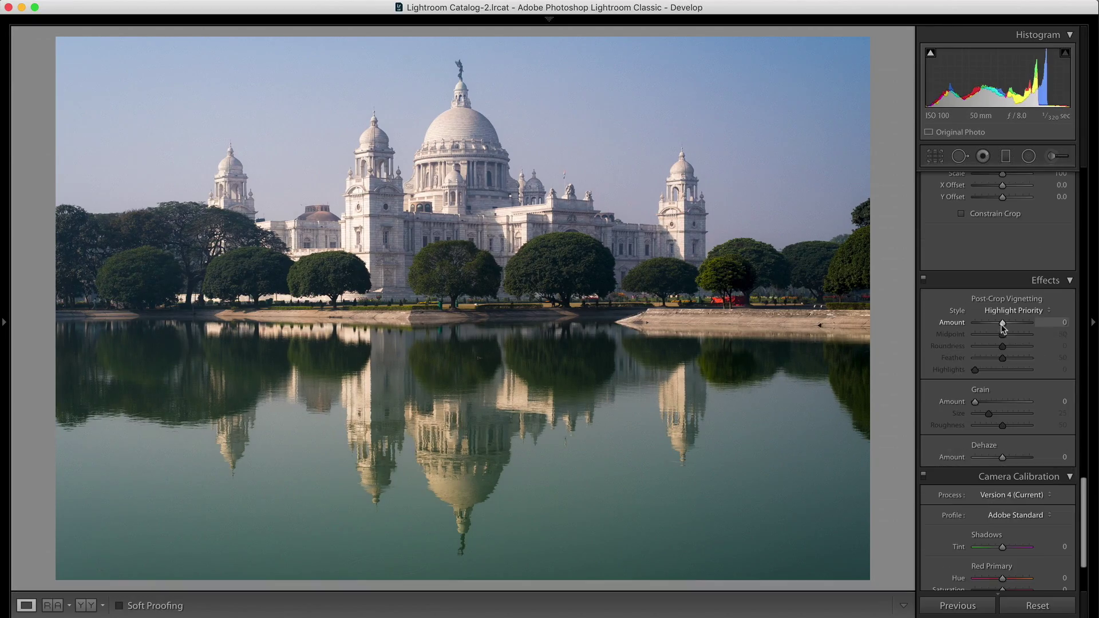
scroll(1025, 401, up, 15)
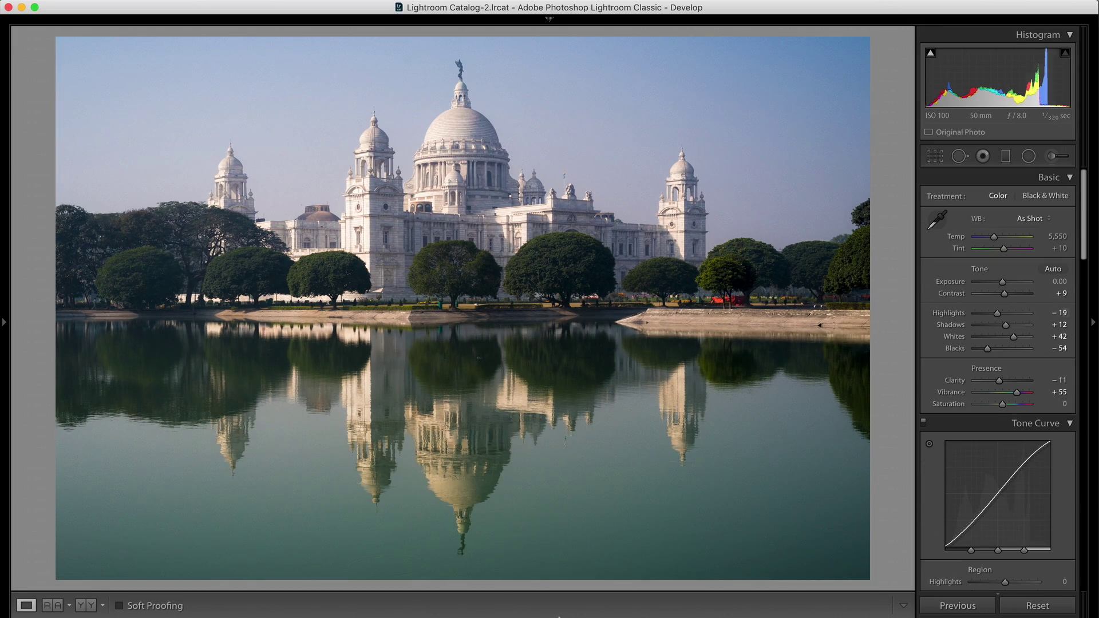
Send the photo to Photoshop CC 2018 and expand the Nik plugins list
mouse_move(559, 617)
right_click(220, 585)
mouse_move(264, 376)
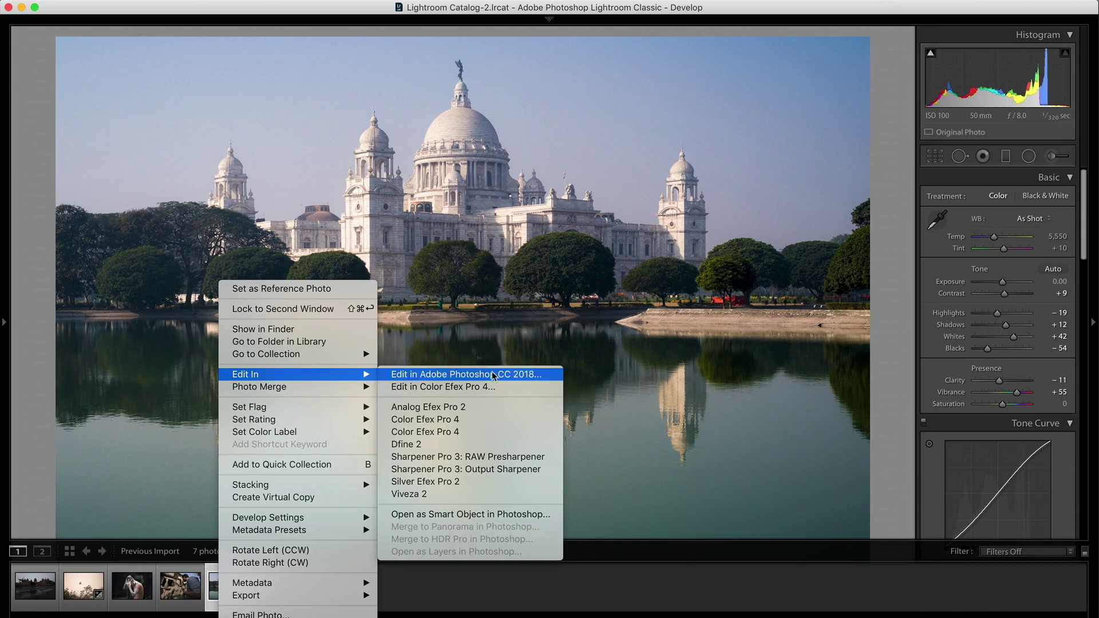
click(494, 375)
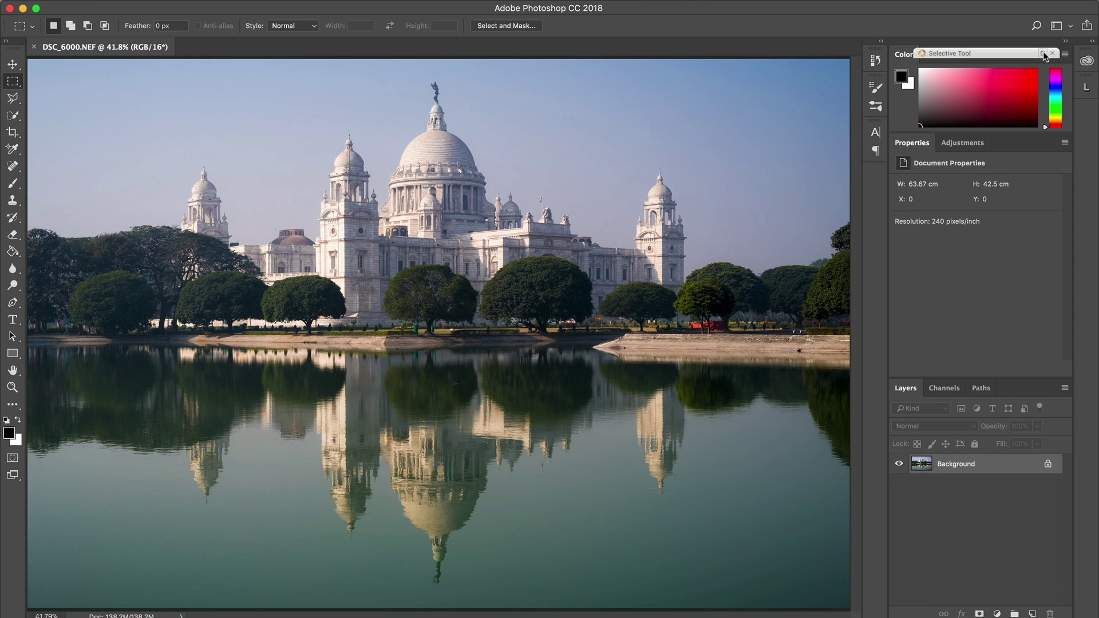
click(1043, 53)
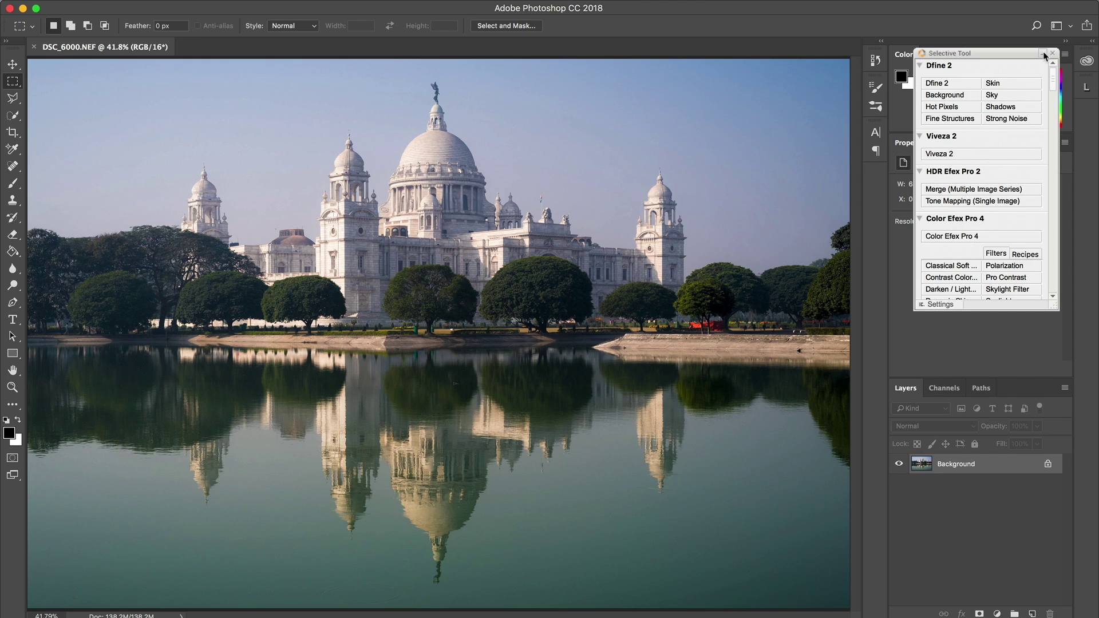
In Color Efex Pro 4, set Pro Contrast to no correction and 16% dynamic contrast
click(969, 241)
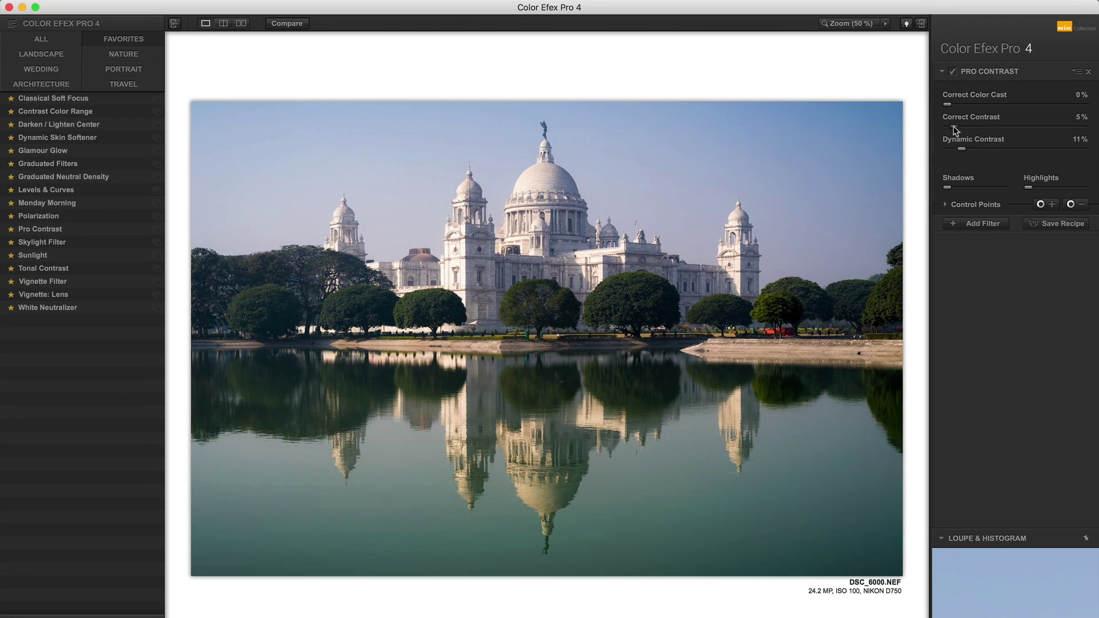
drag(954, 127, 947, 127)
drag(962, 149, 957, 127)
click(976, 223)
Add Tonal Contrast, check detail at 100%, and save the result back to Photoshop
click(43, 268)
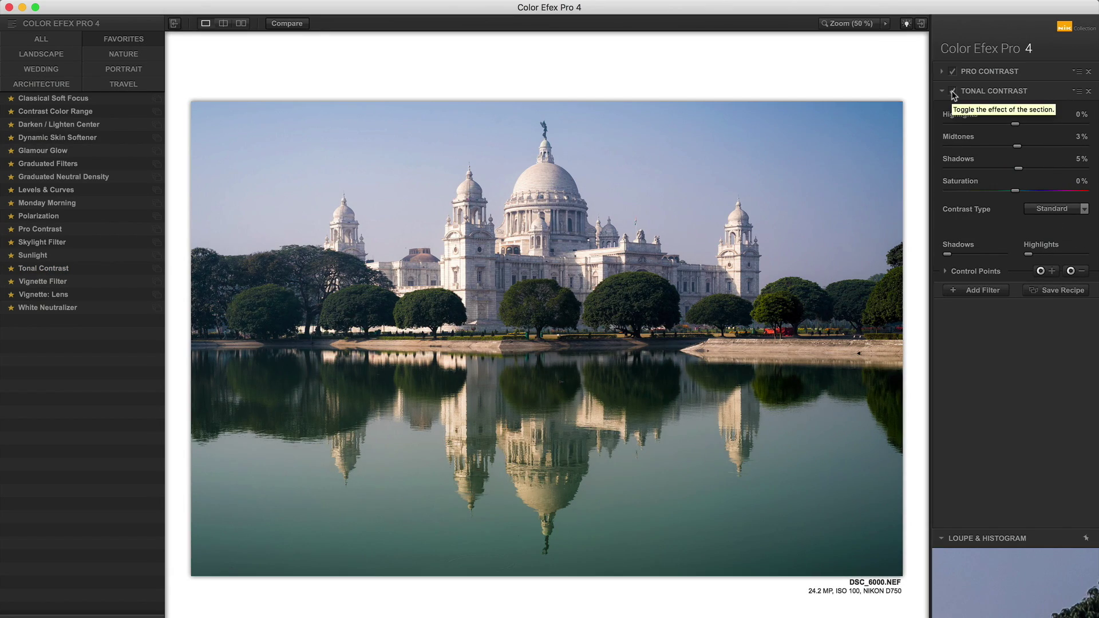
key(super+equal)
key(super+s)
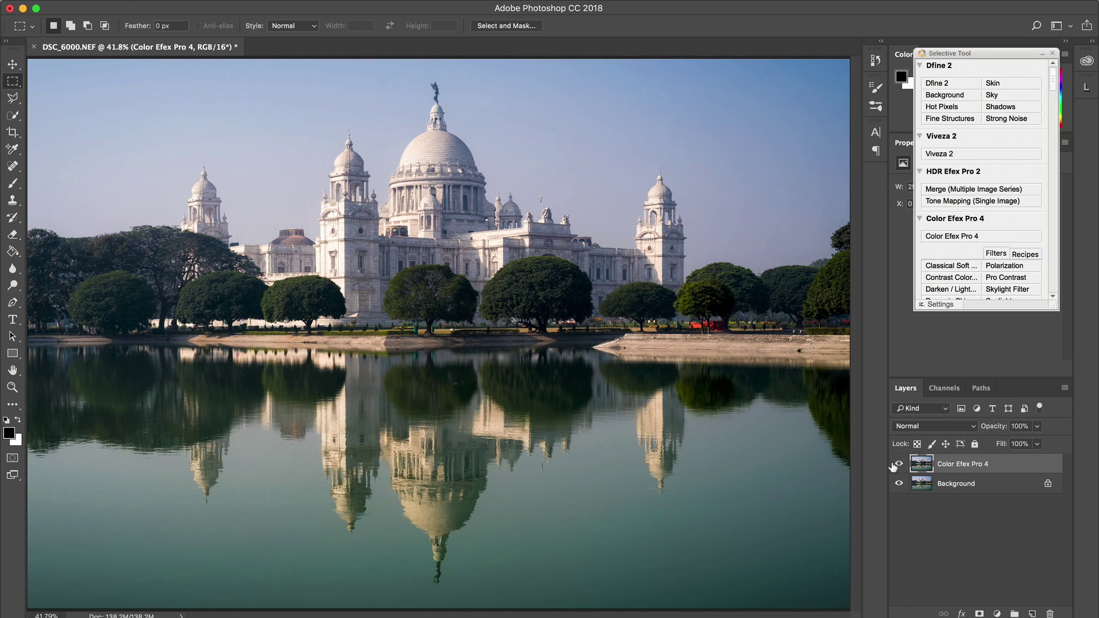
Compare the Color Efex Pro 4 layer on and off, then stamp visible layers into Layer 1
click(896, 467)
click(897, 467)
click(897, 467)
click(897, 467)
click(897, 467)
click(897, 467)
key(alt+shift+super+e)
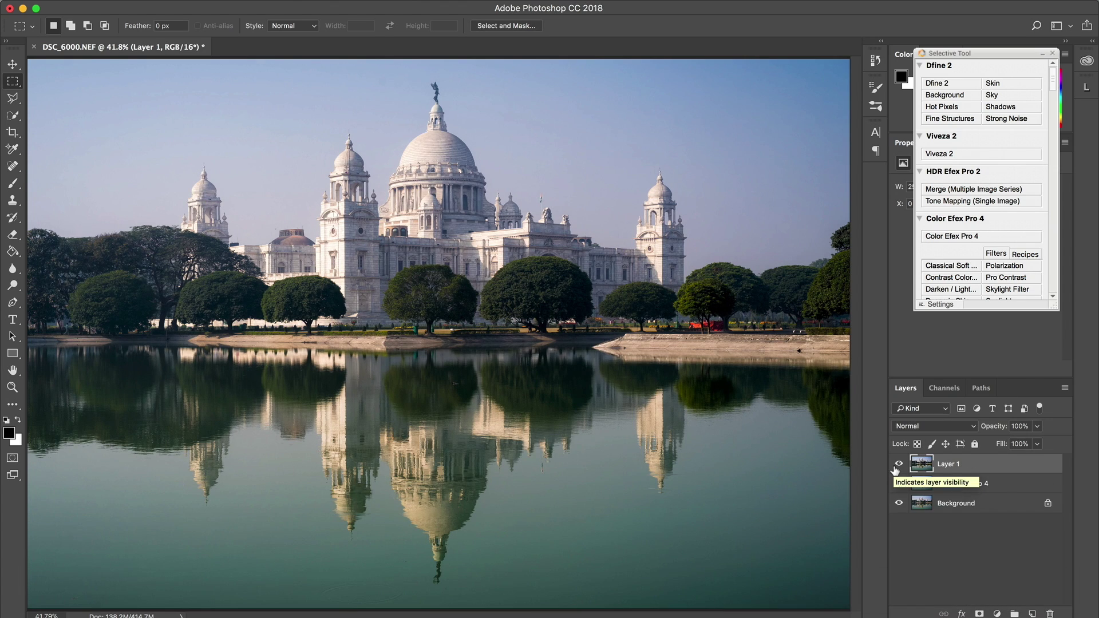
drag(1053, 87, 1052, 228)
scroll(1053, 228, down, 5)
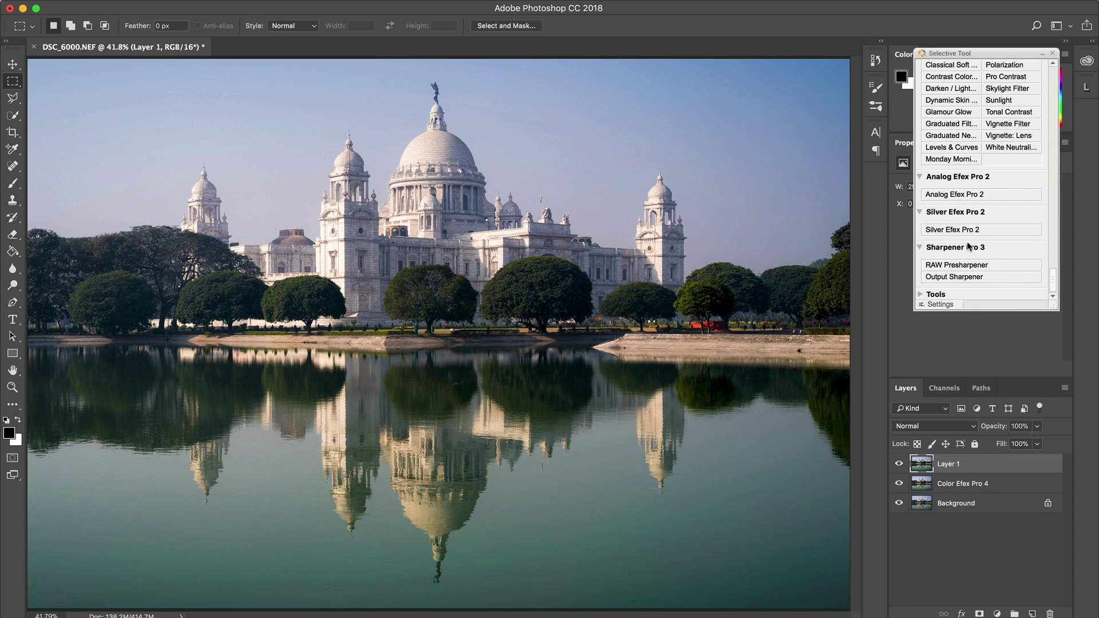
Open the merged layer in Silver Efex Pro 2 and try presets 001 through 004
click(960, 229)
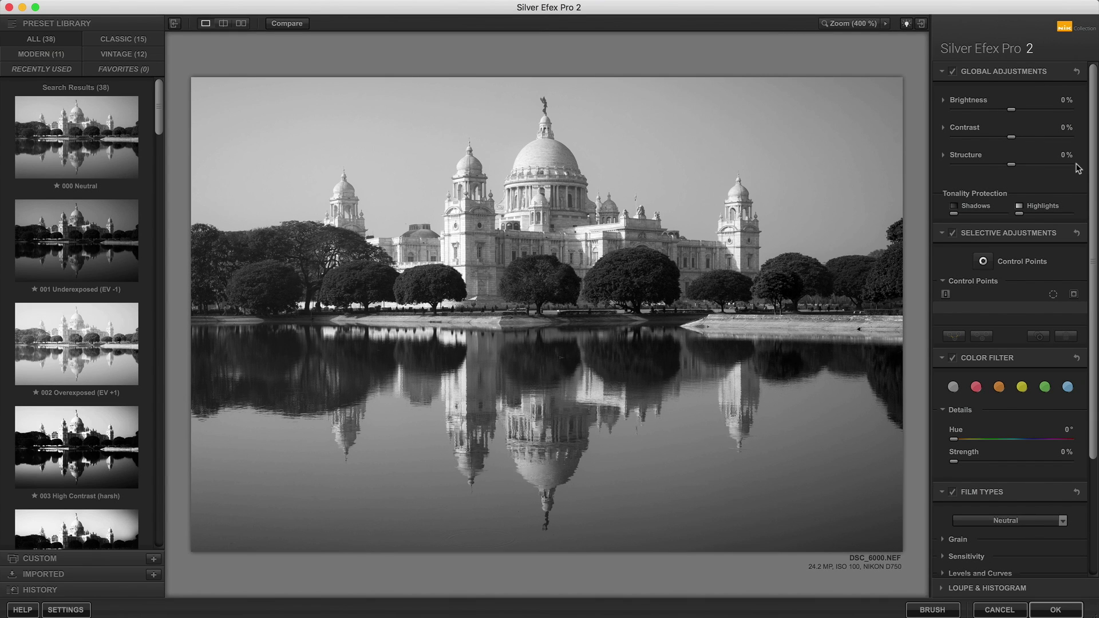
click(87, 263)
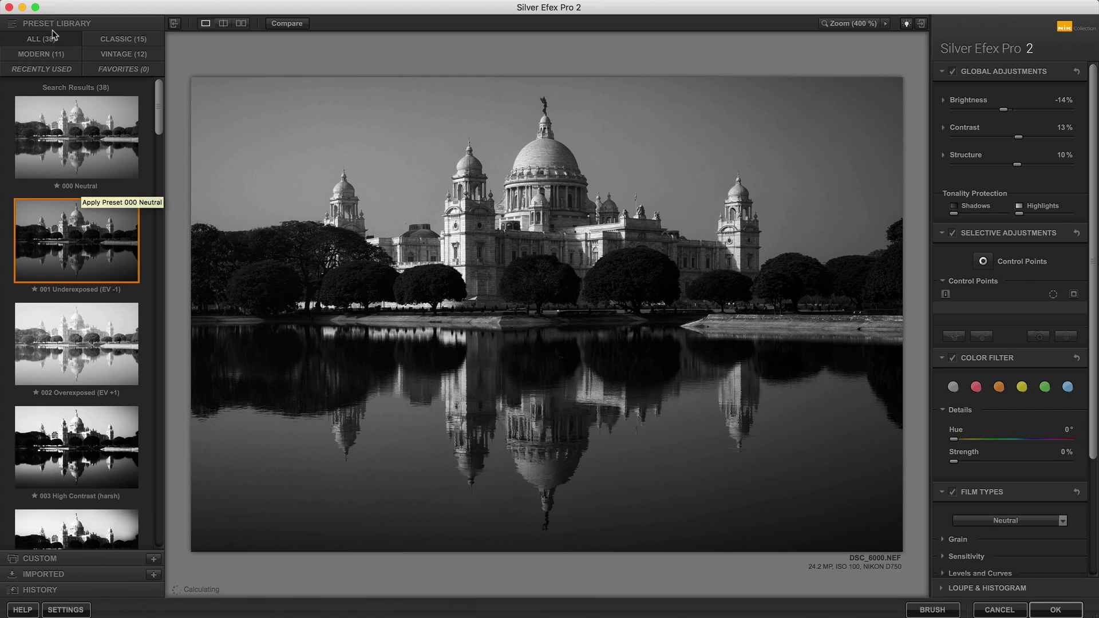
click(99, 327)
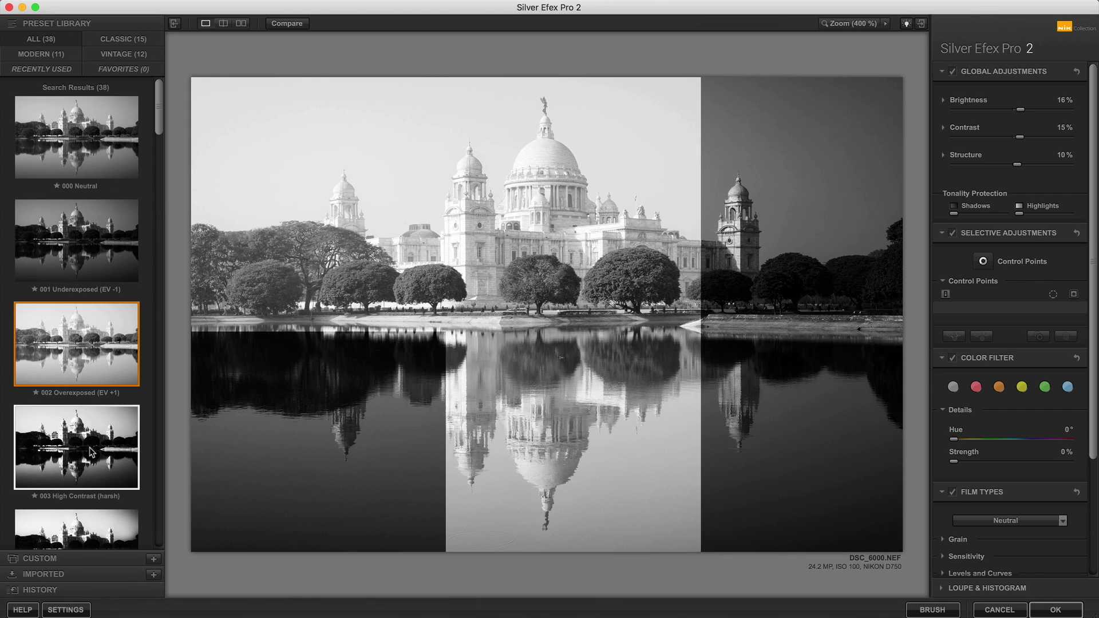
click(90, 453)
scroll(90, 453, down, 3)
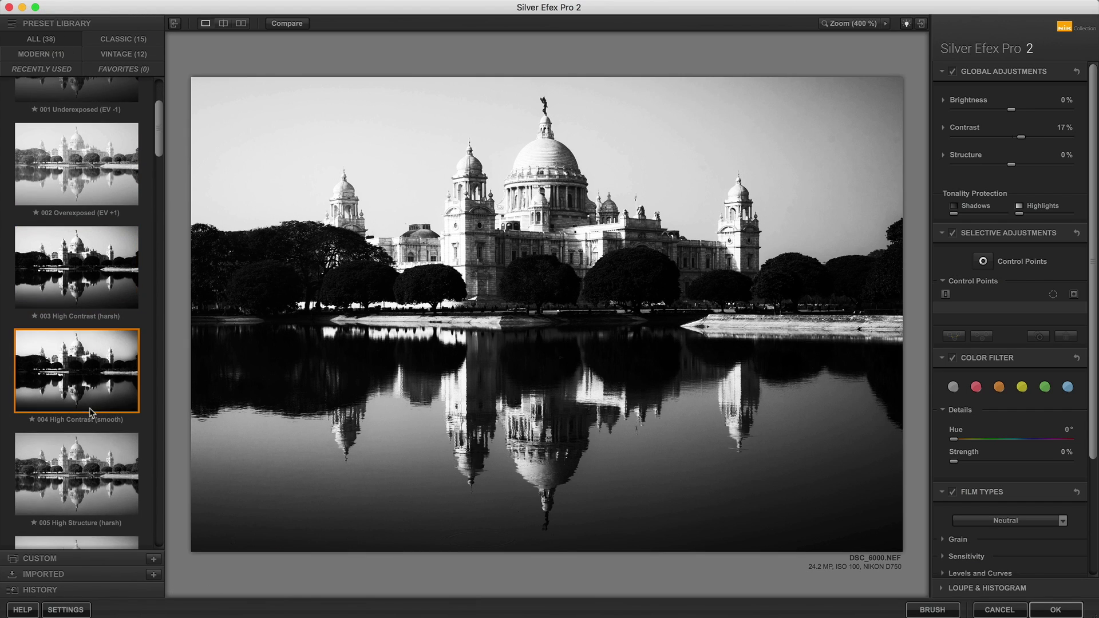
click(90, 458)
Try presets 005 through 009, ending on 010 Low Key 2
scroll(94, 461, down, 2)
click(97, 458)
click(100, 461)
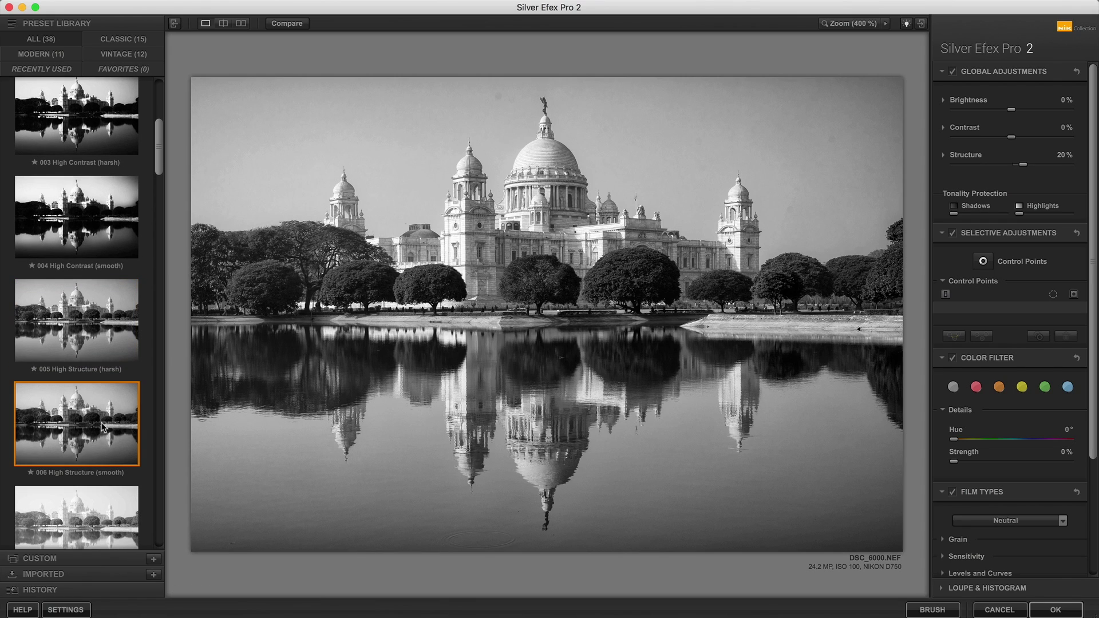
scroll(100, 458, down, 2)
click(101, 458)
scroll(100, 453, down, 3)
click(100, 446)
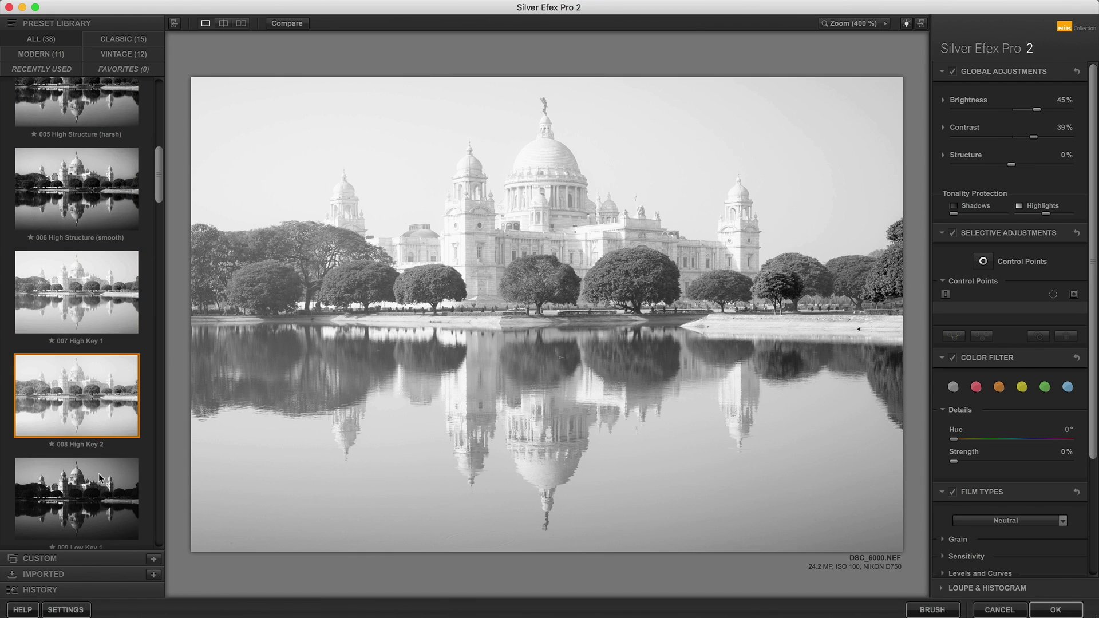
click(102, 493)
scroll(101, 494, down, 5)
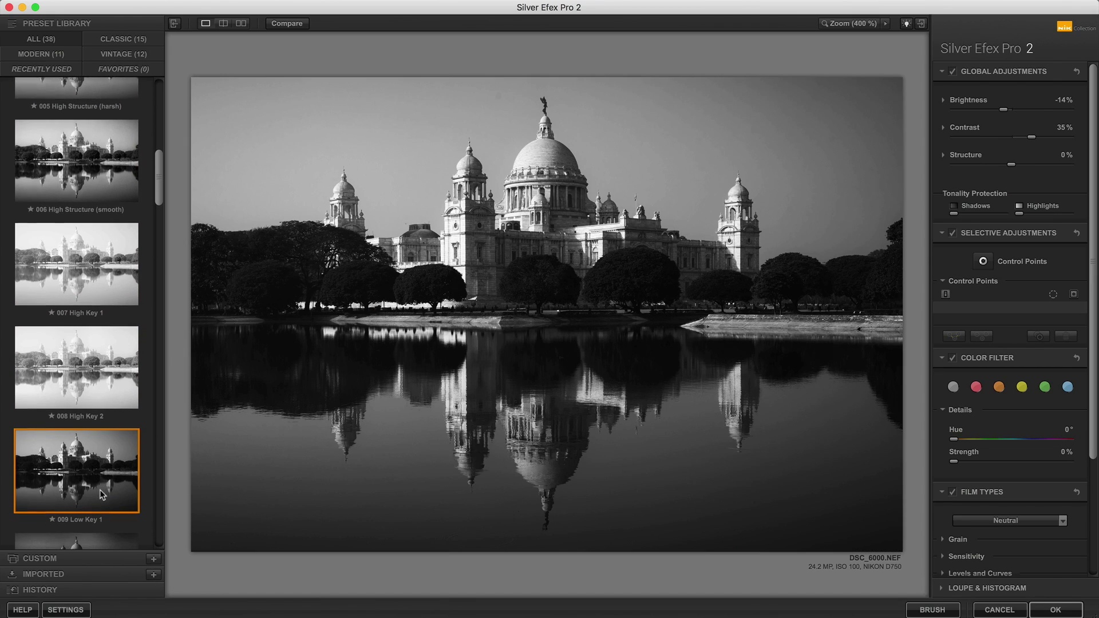
click(81, 385)
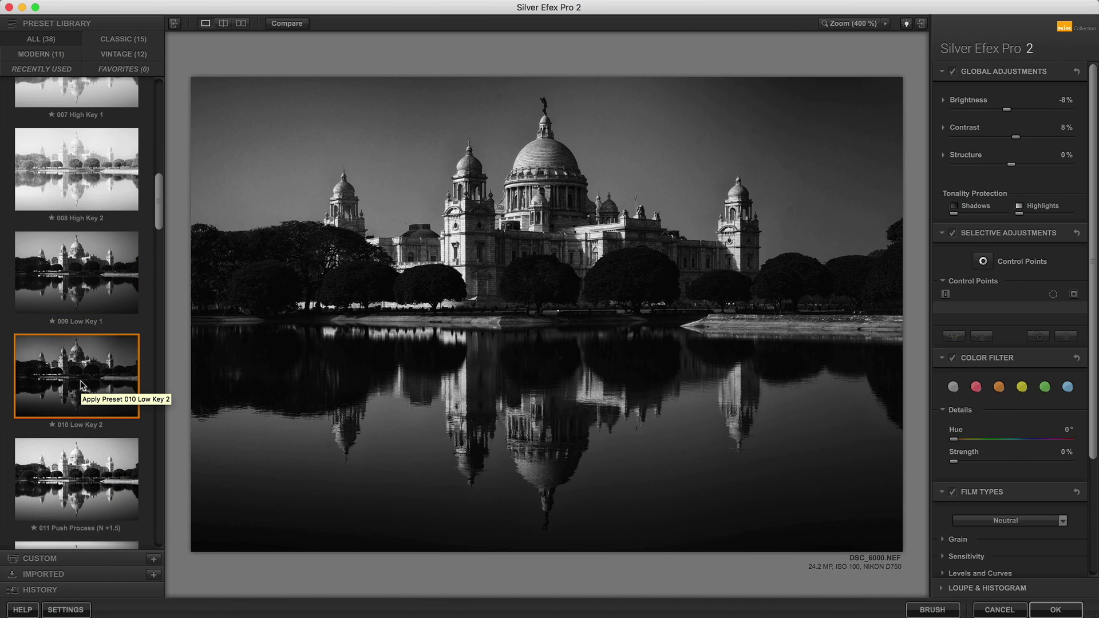
click(65, 286)
click(71, 391)
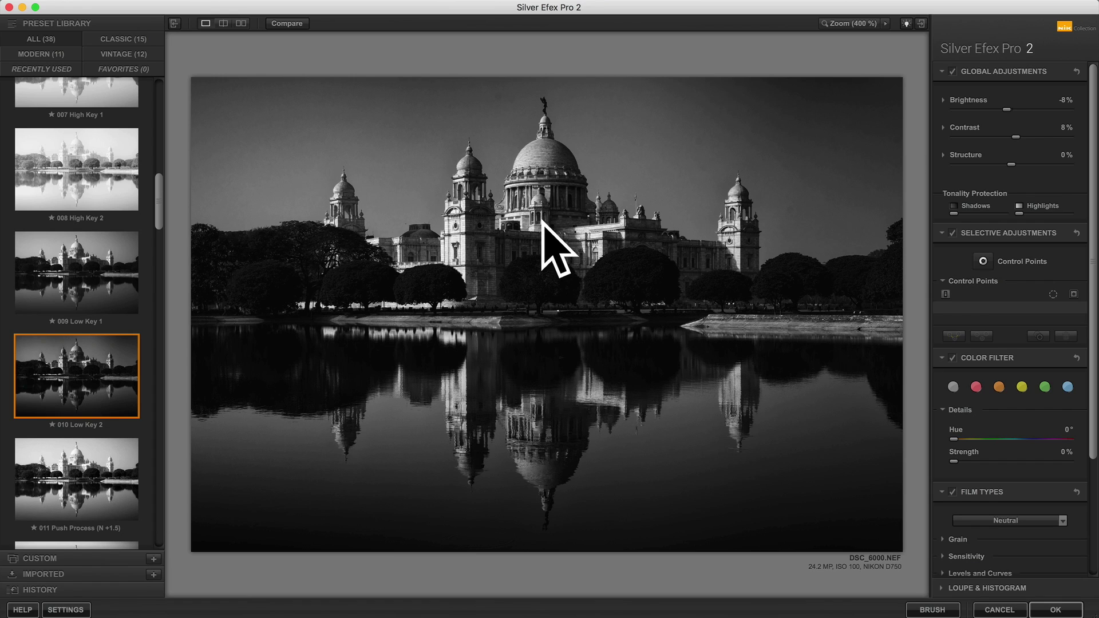
key(super+equal)
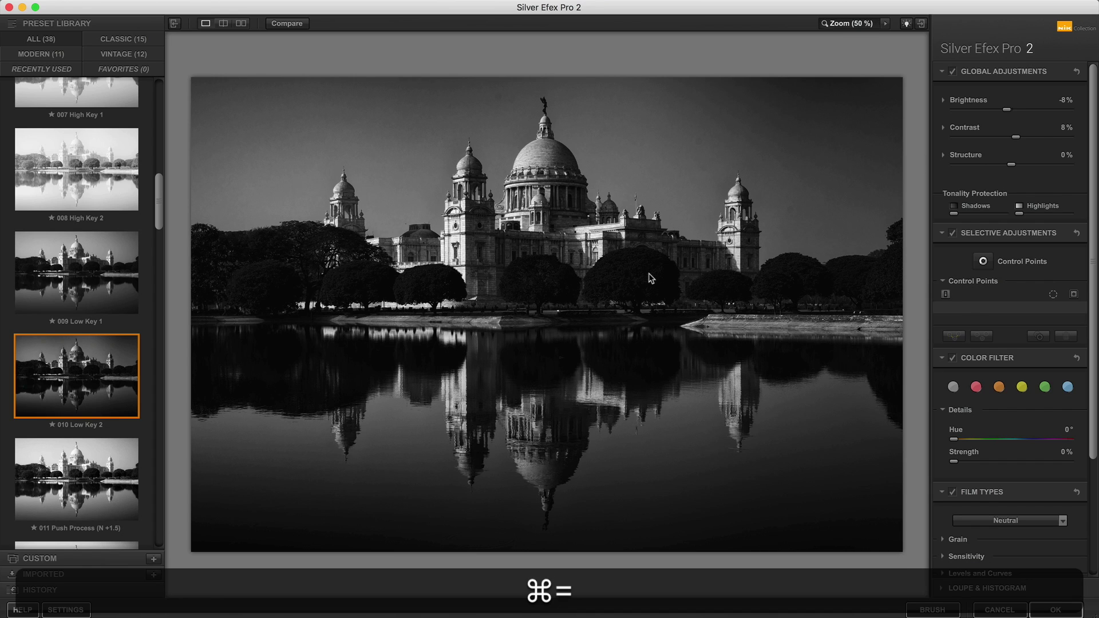
drag(648, 273, 619, 282)
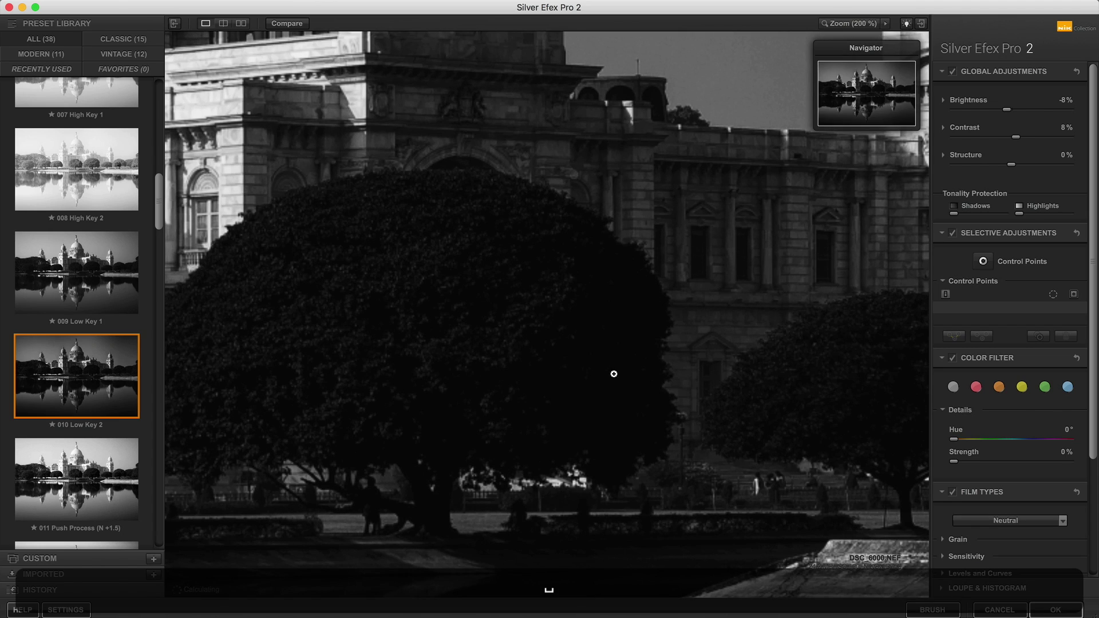
drag(313, 389, 427, 356)
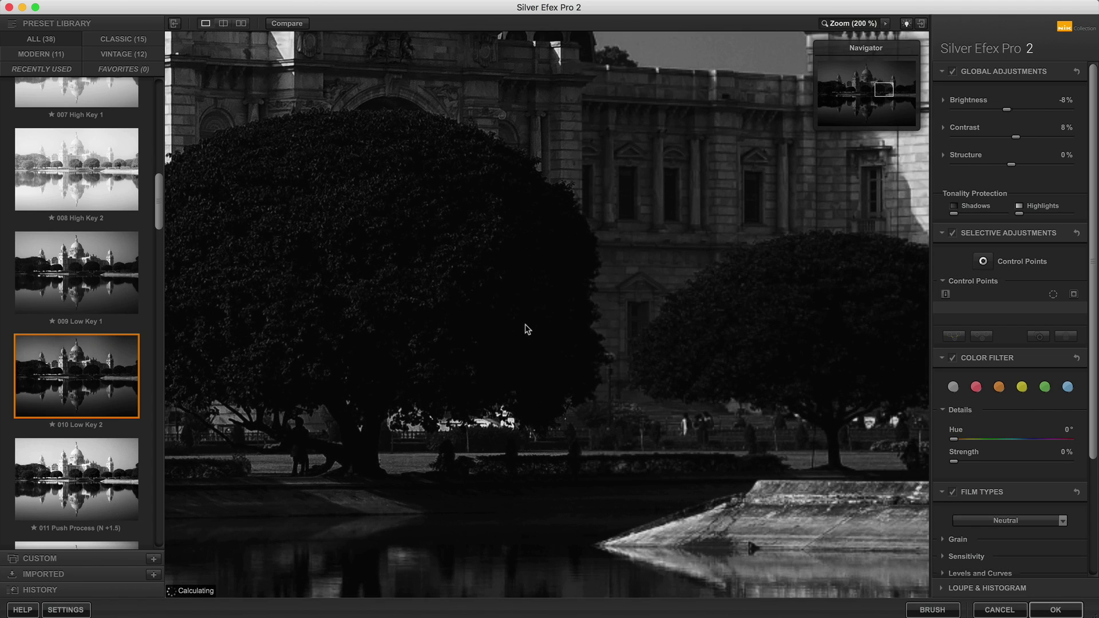
key(super+0)
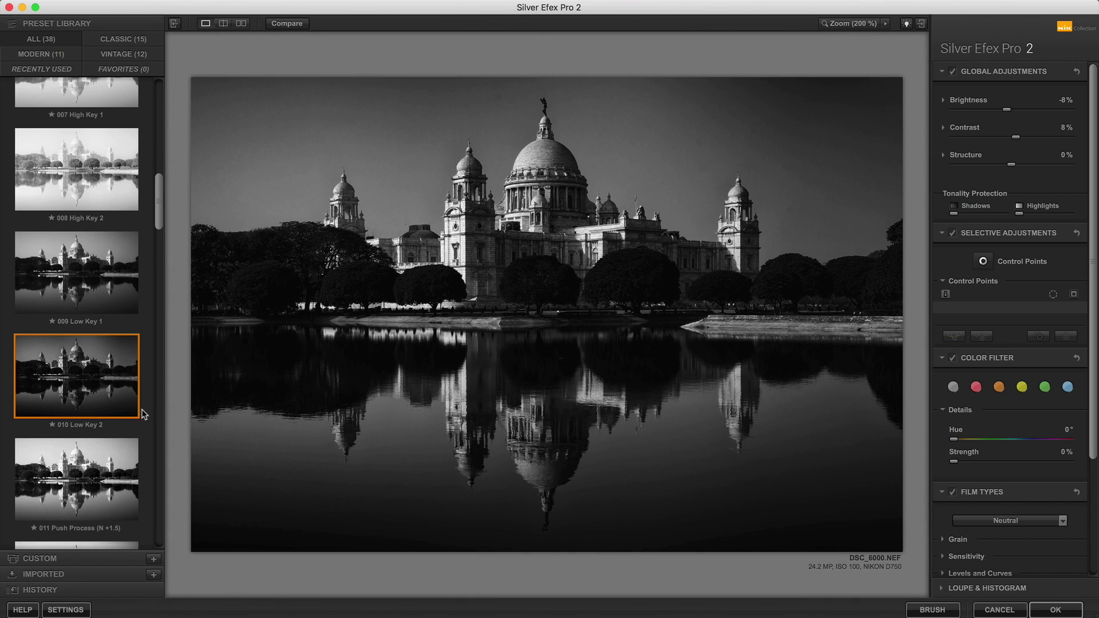
scroll(109, 415, down, 10)
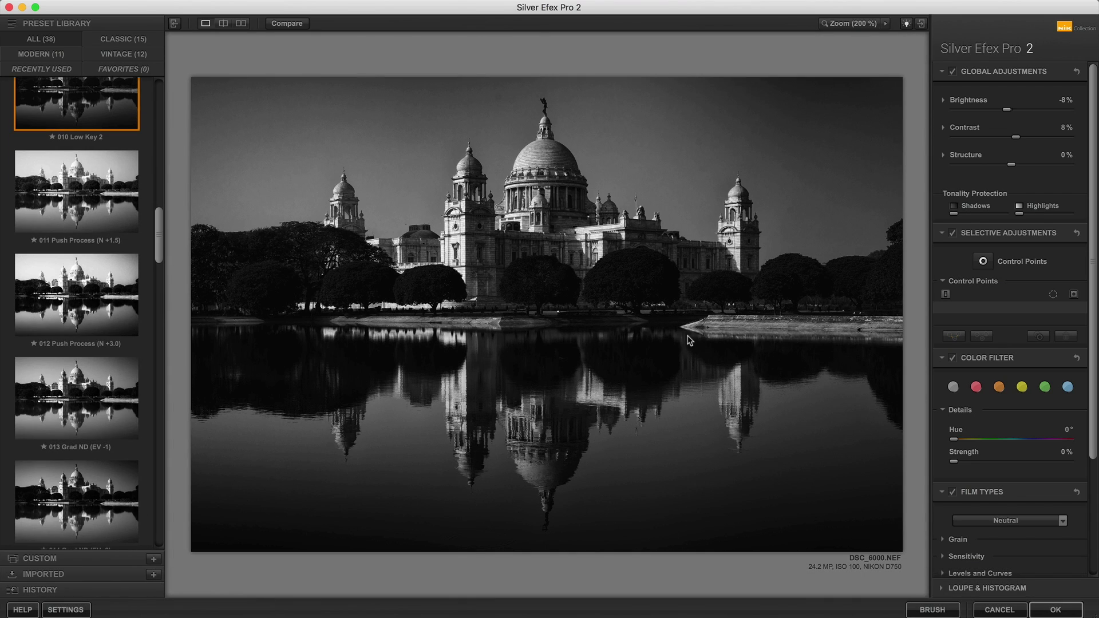
Reset Brightness and Contrast to 0% and toggle Global Adjustments to compare
scroll(123, 356, up, 10)
click(1065, 101)
text(0)
key(Return)
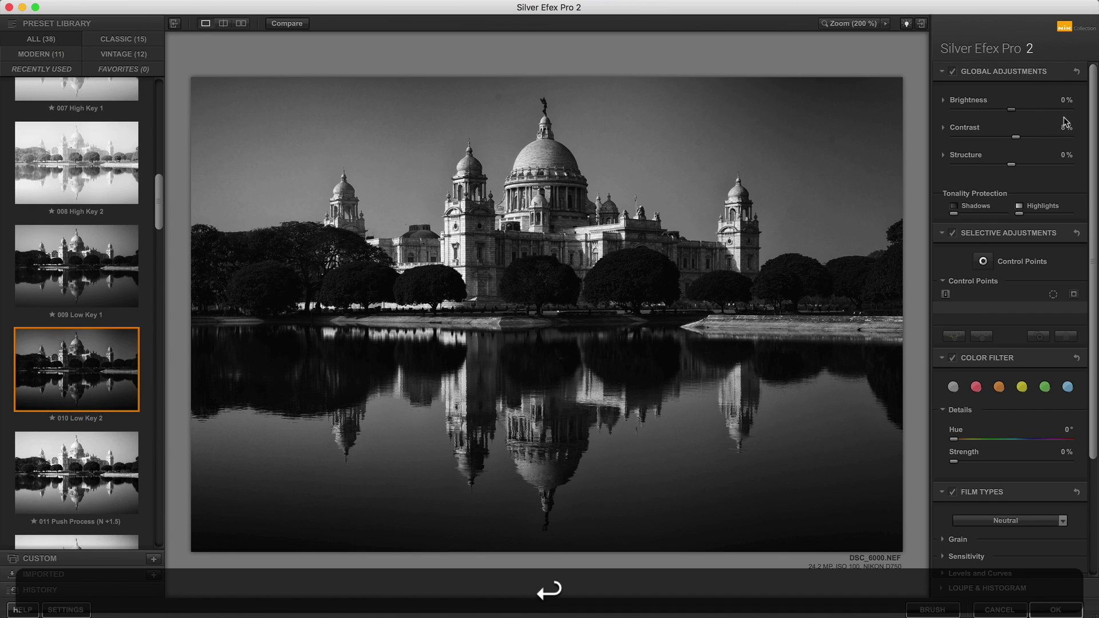
click(1064, 127)
text(0)
key(Return)
click(953, 71)
click(953, 71)
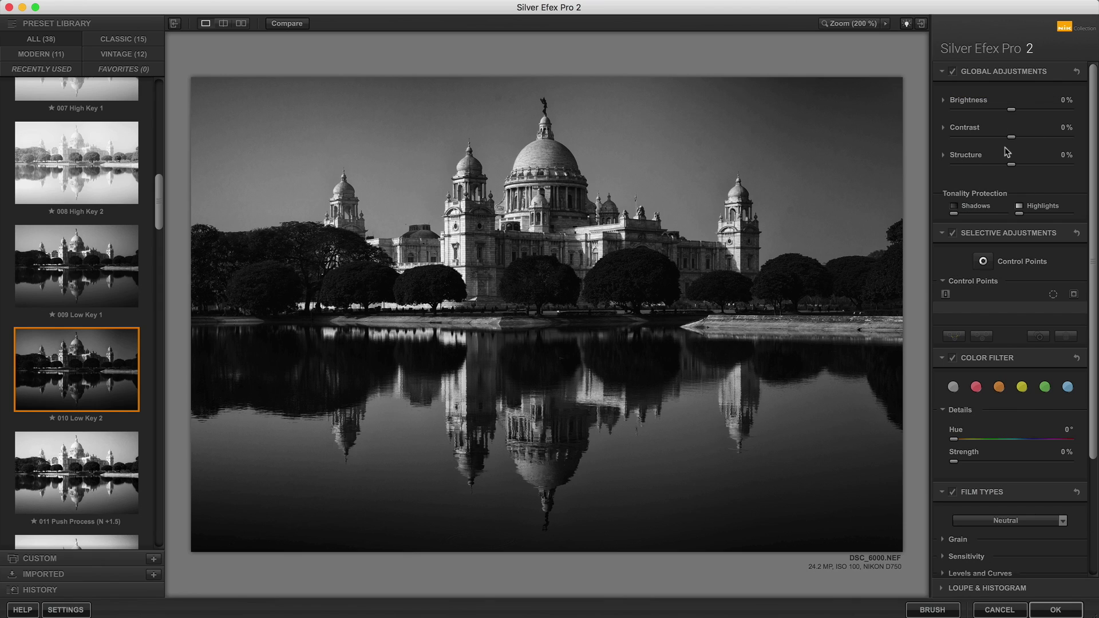
Add slight shadow and highlight tonality protection, then start a new control point
drag(954, 214, 1019, 217)
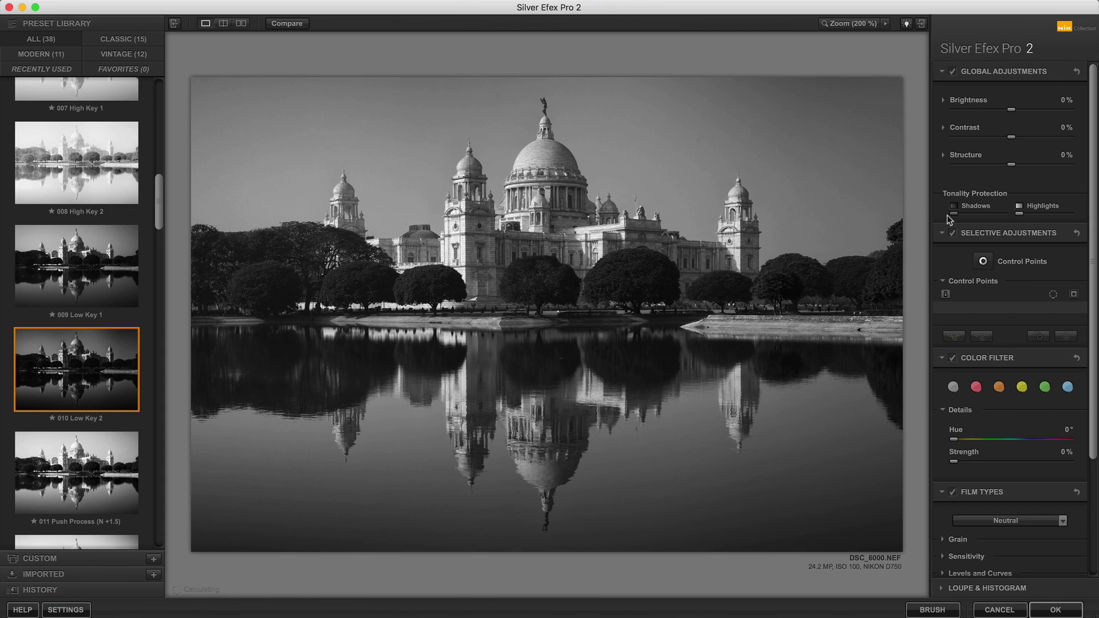
drag(954, 215, 963, 219)
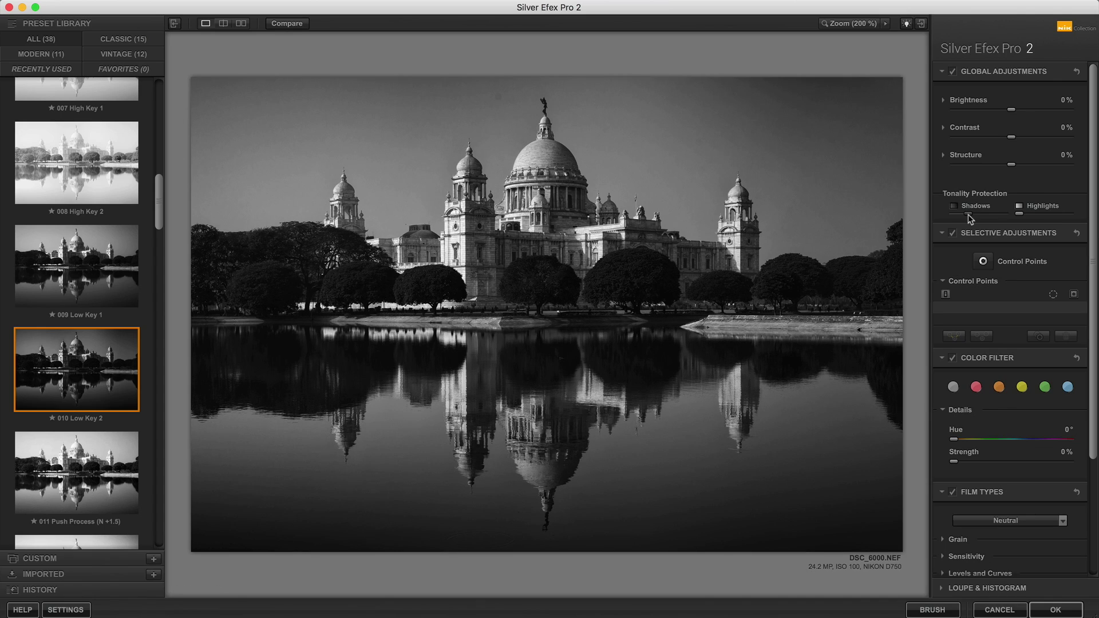
drag(1031, 213, 1031, 214)
click(954, 71)
click(984, 262)
Place a first control point at Brightness −38% and reposition it near the dome
click(611, 167)
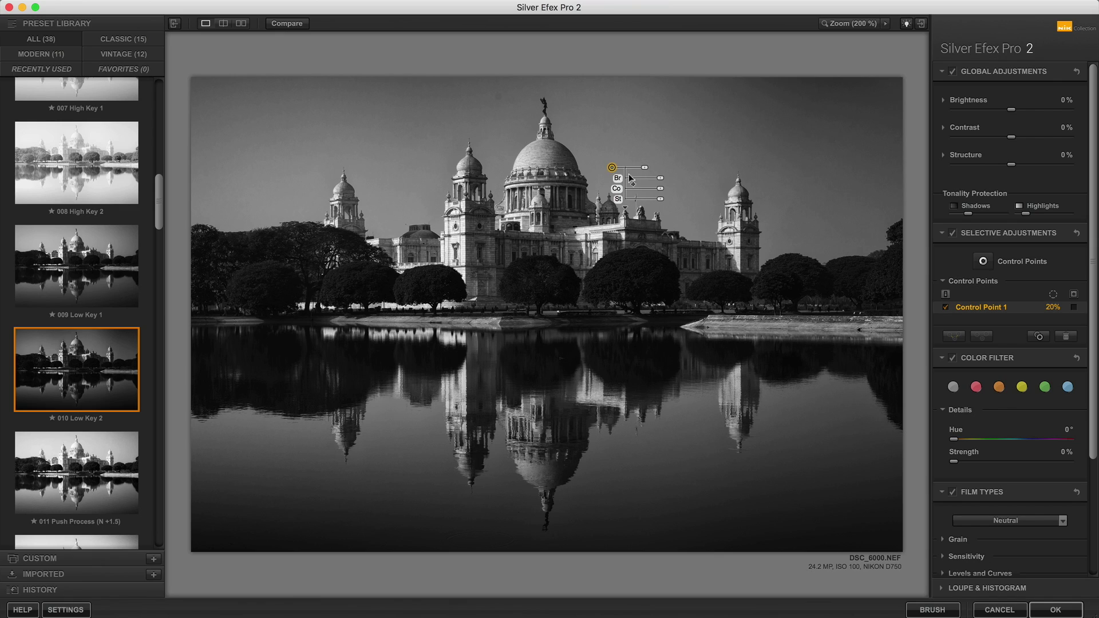
click(661, 181)
drag(661, 182, 756, 172)
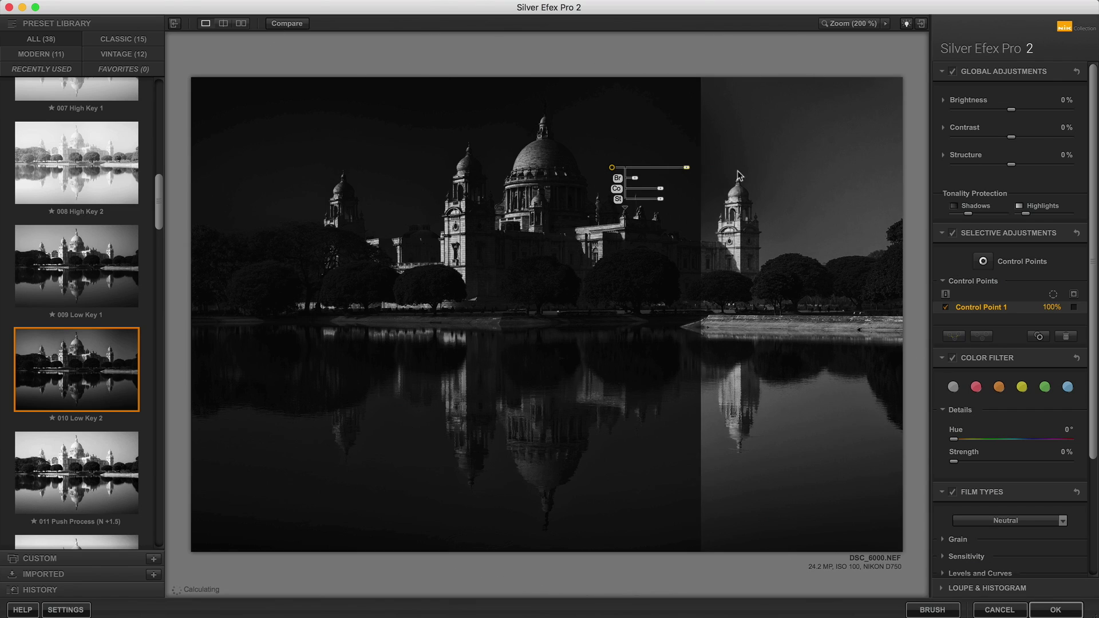
drag(612, 167, 528, 106)
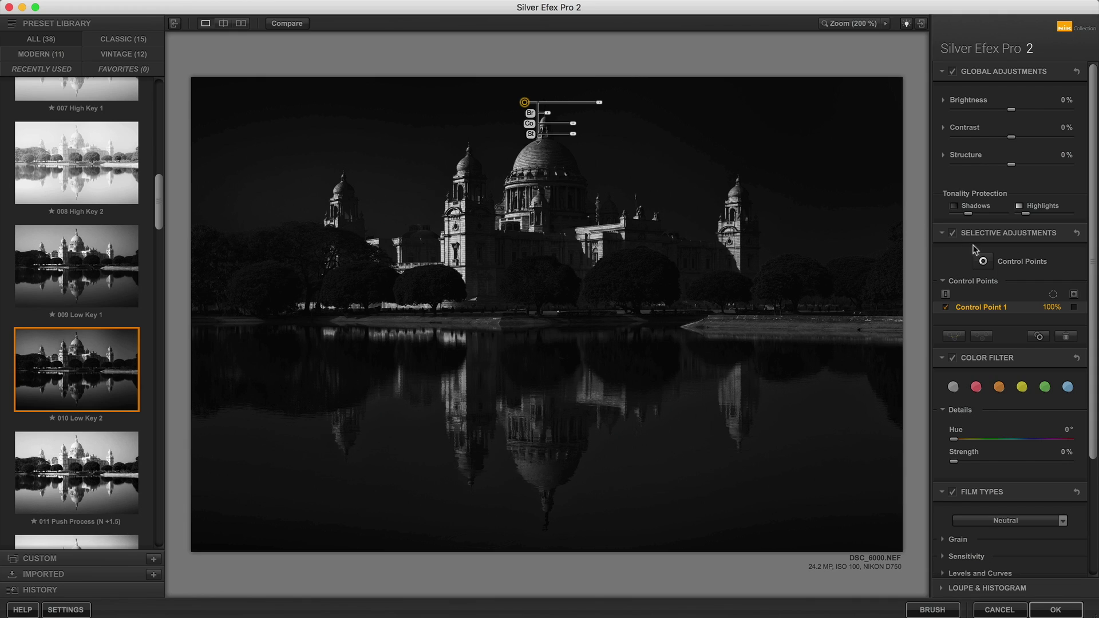
click(954, 235)
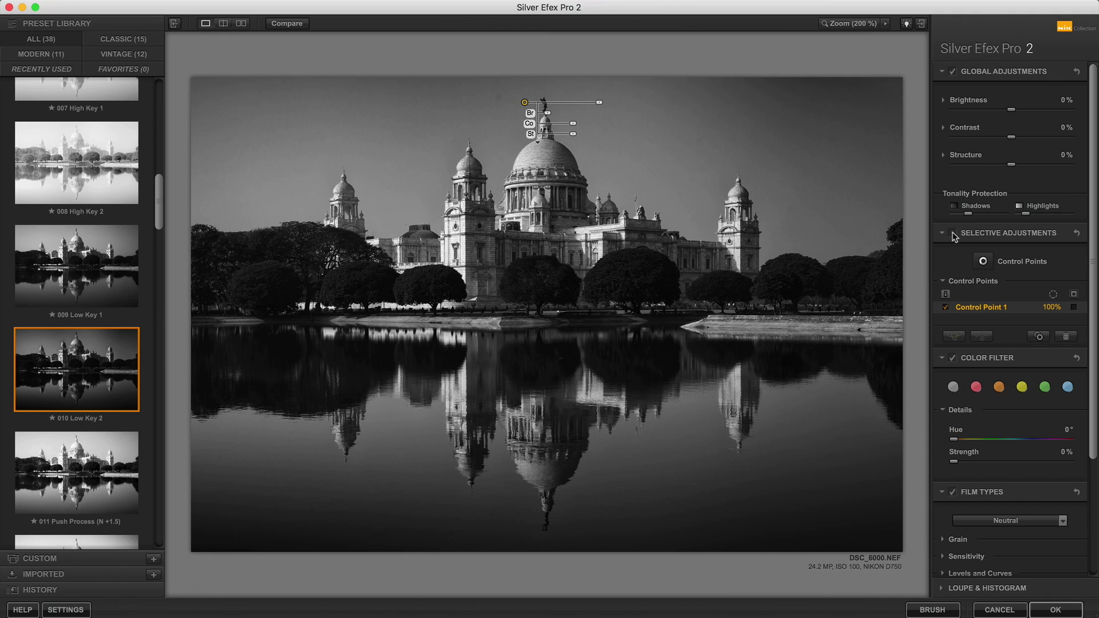
click(954, 235)
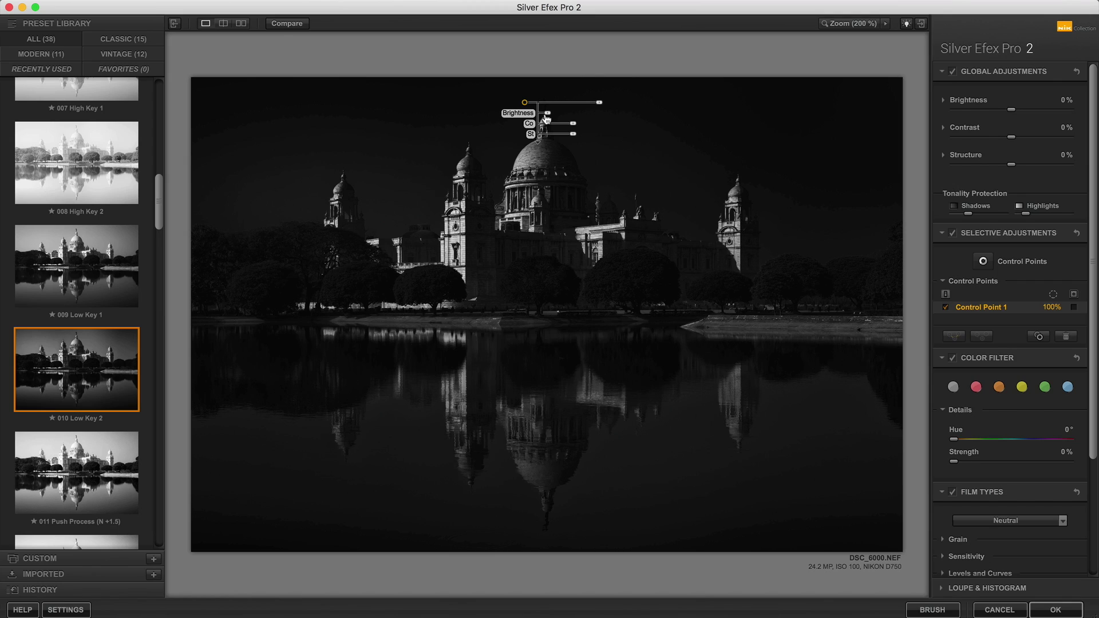
drag(525, 105, 386, 200)
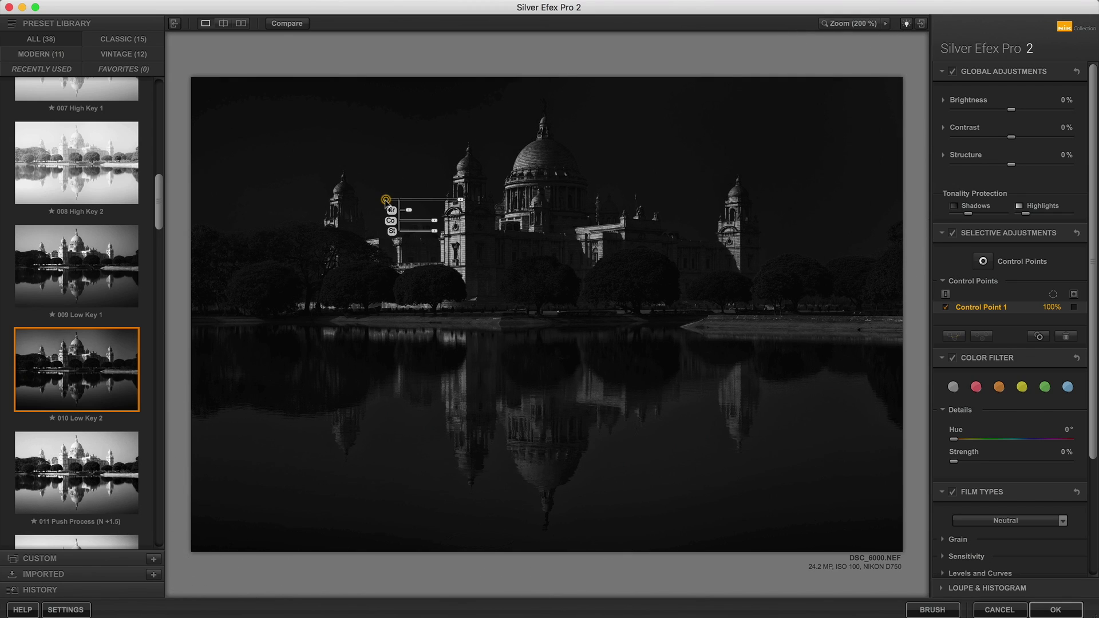
drag(386, 201, 544, 85)
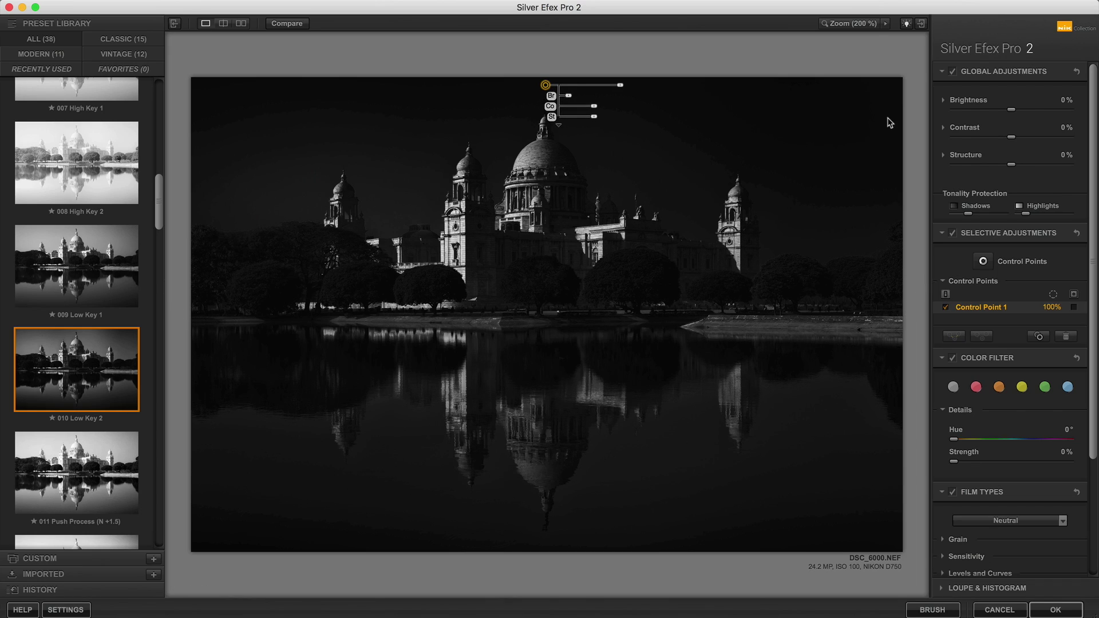
Add a second control point sized 71% and move it onto the dome
click(984, 261)
click(566, 216)
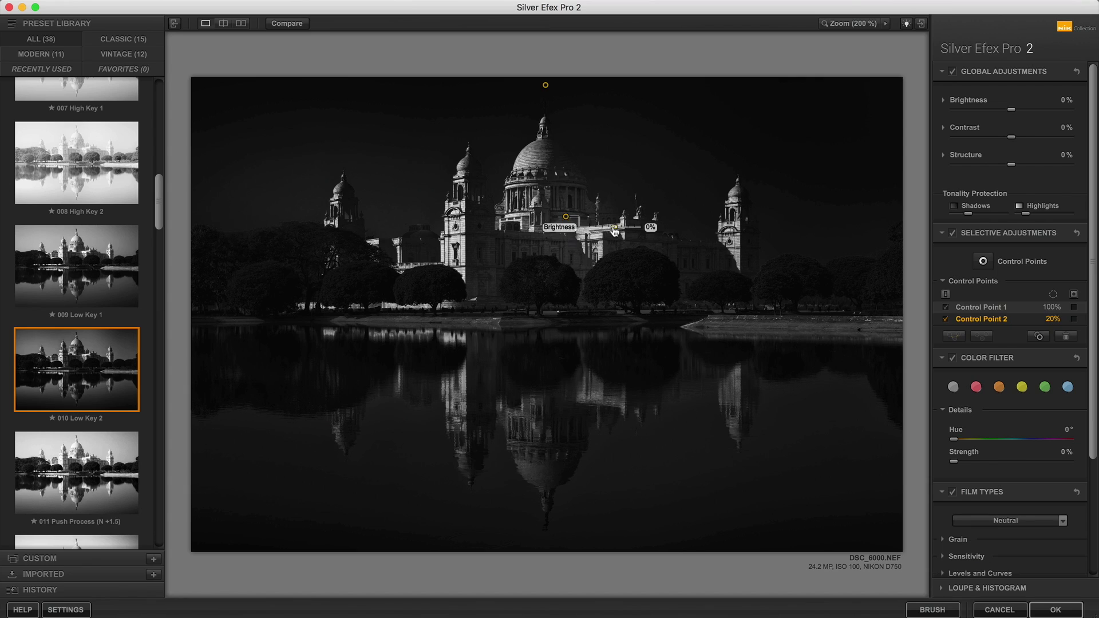
mouse_move(599, 217)
mouse_down()
mouse_move(624, 217)
mouse_move(567, 237)
mouse_move(542, 269)
mouse_move(567, 222)
mouse_move(562, 258)
mouse_move(578, 234)
mouse_move(564, 197)
mouse_move(613, 210)
mouse_up()
click(953, 234)
click(954, 234)
click(954, 234)
click(954, 235)
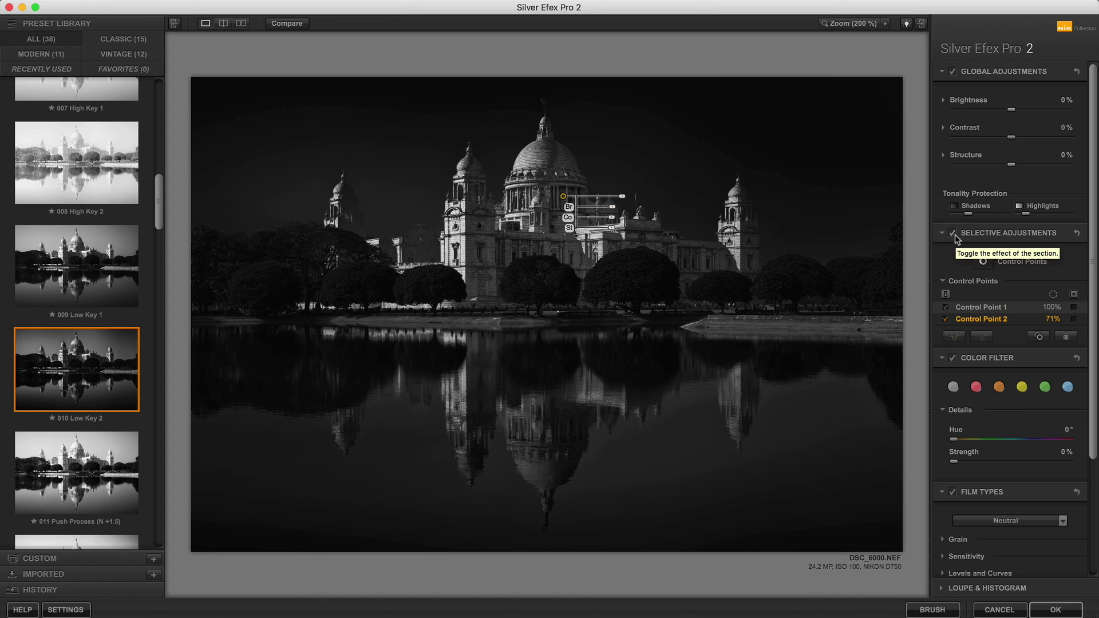
drag(564, 197, 552, 159)
Add a third control point on the right facade at 78% and show the selection mask
click(983, 261)
click(644, 239)
drag(678, 240, 707, 239)
click(954, 233)
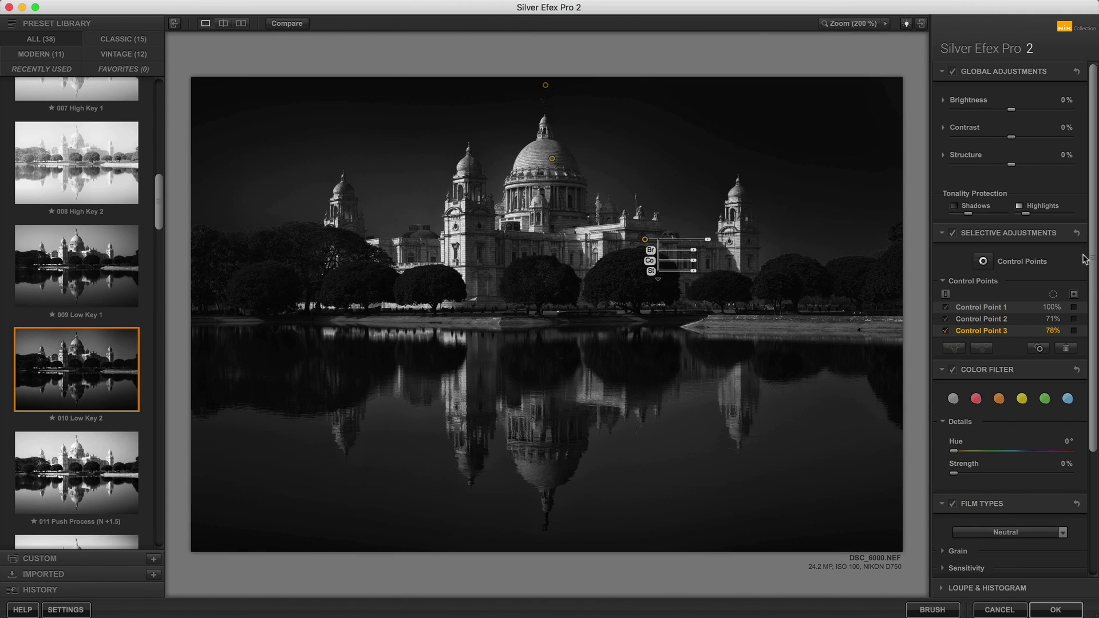
click(953, 234)
click(1074, 294)
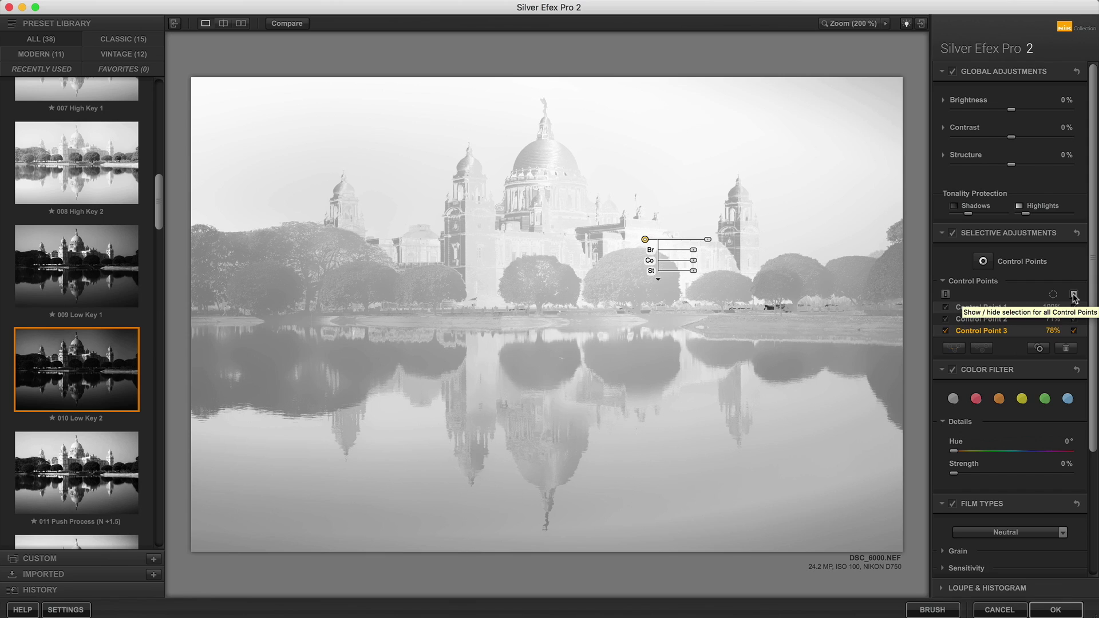
Hide the mask and try blue and yellow colour filters before returning to neutral
click(1075, 296)
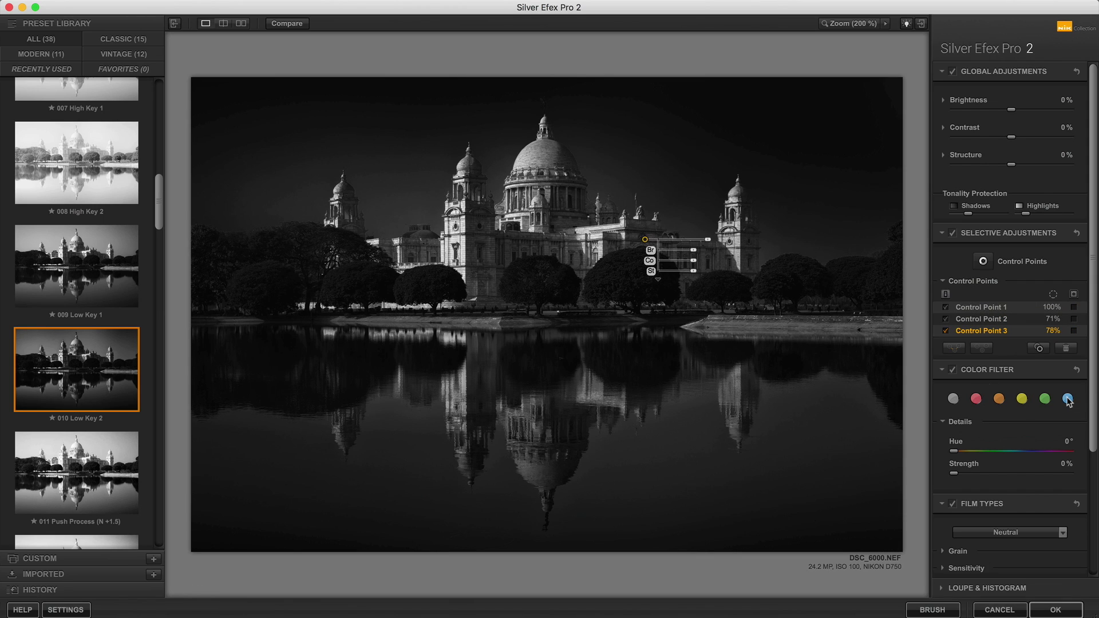
click(1068, 399)
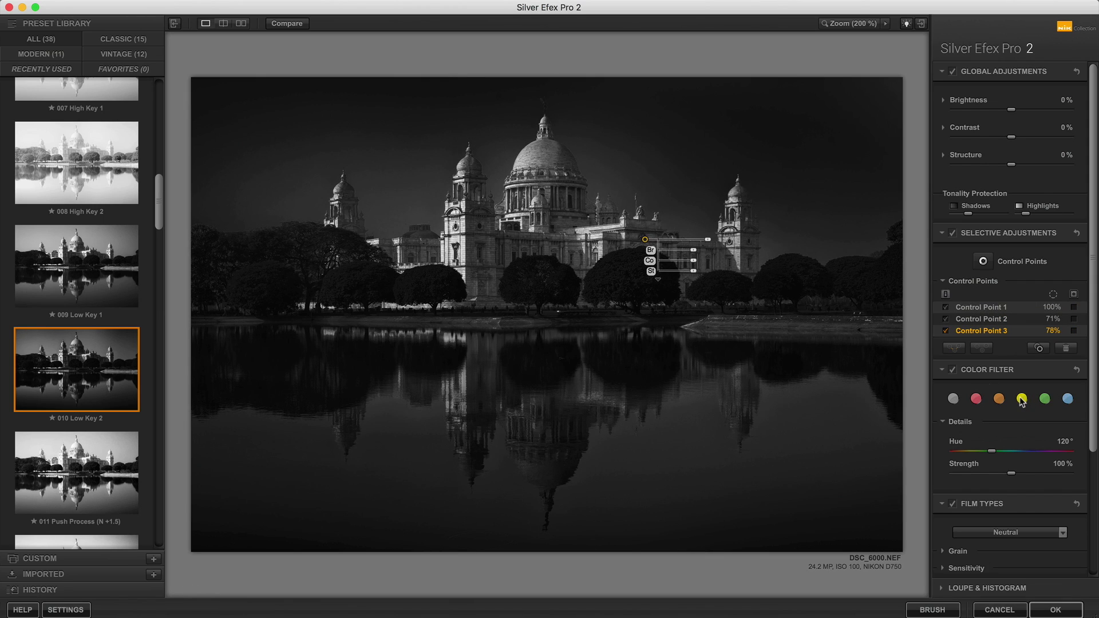
click(1022, 399)
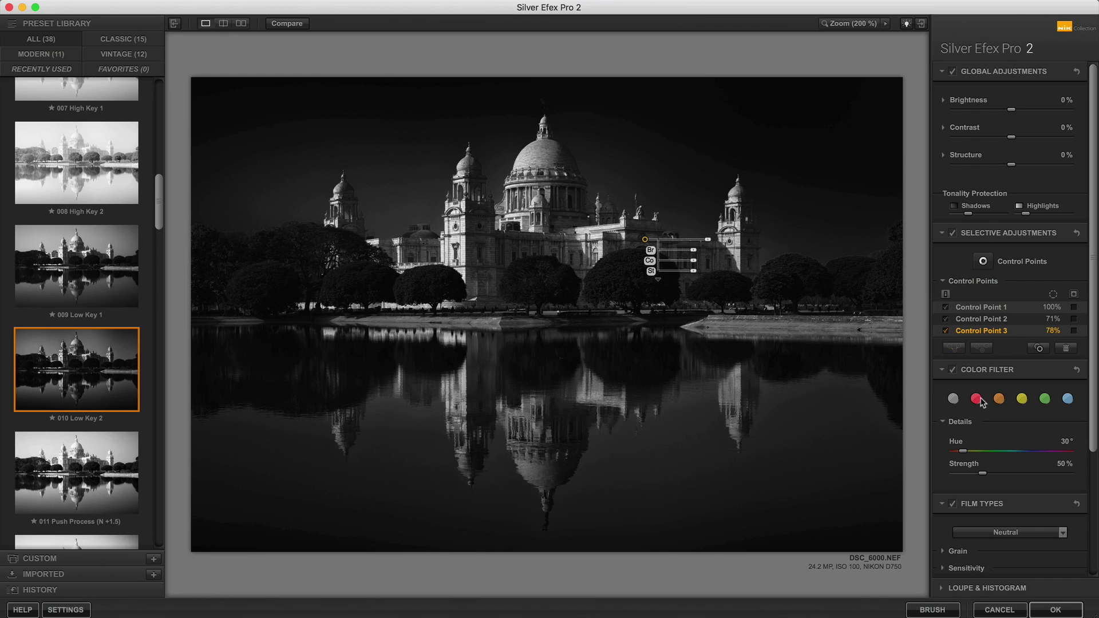
click(954, 401)
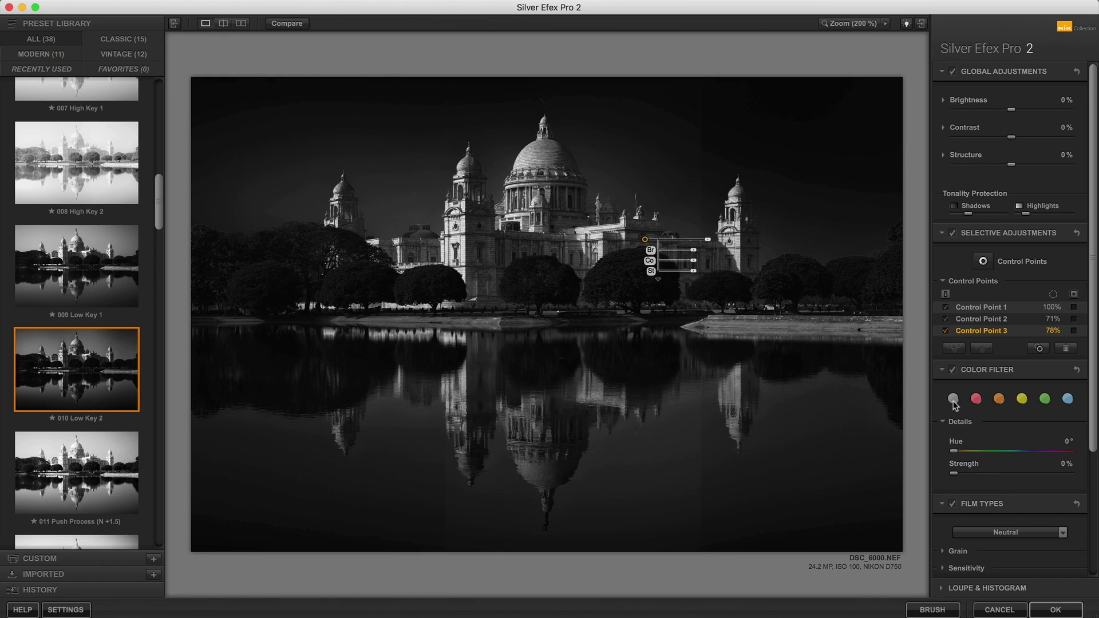
click(1069, 400)
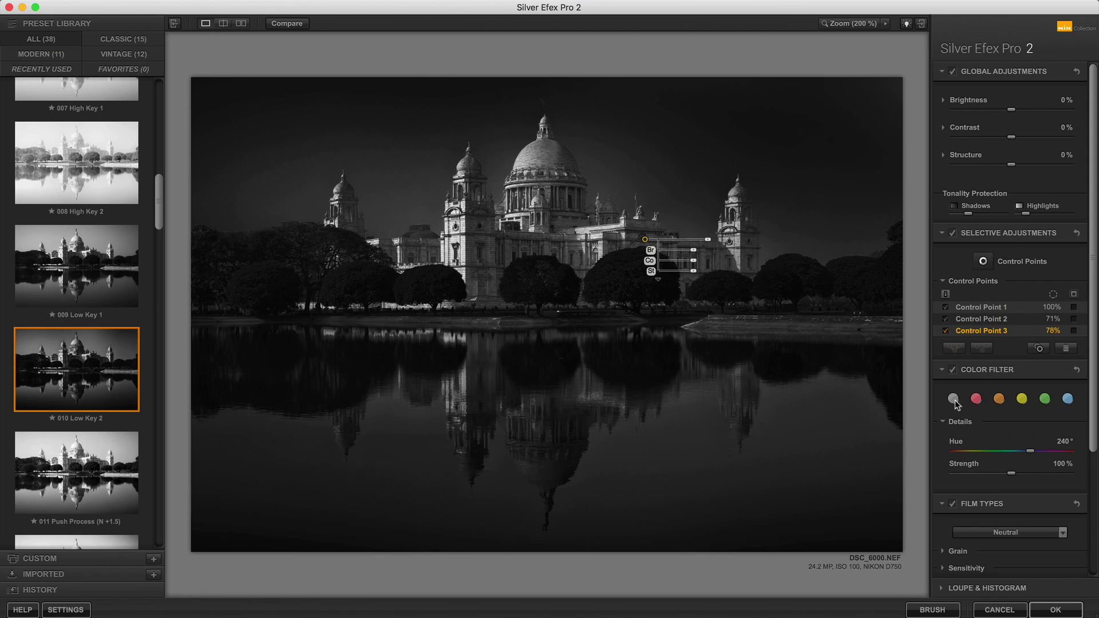
click(954, 401)
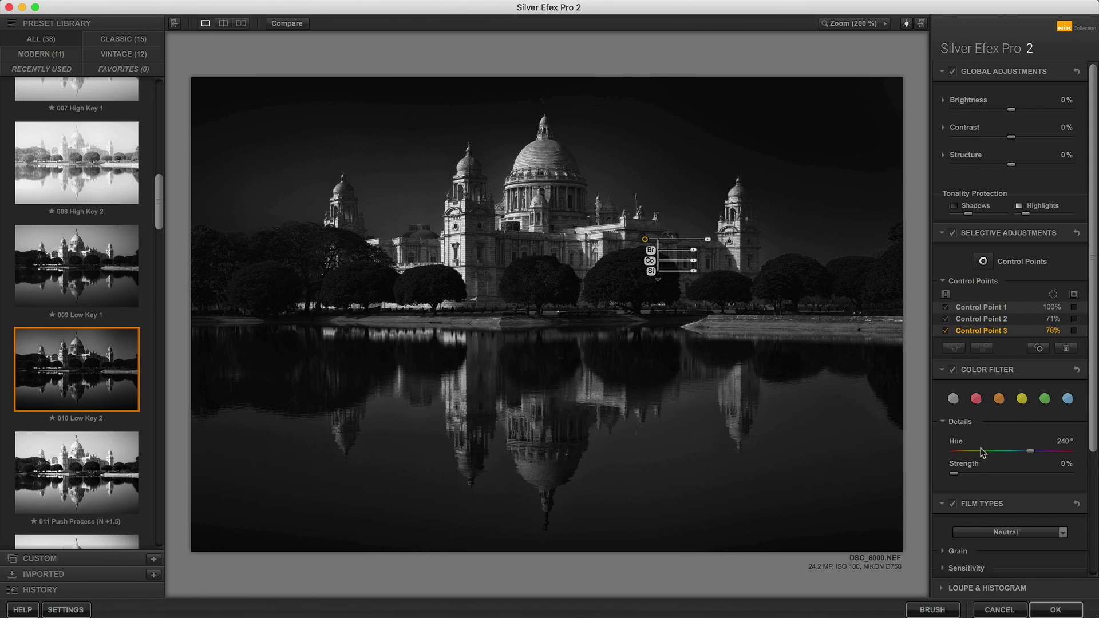
Try raising the filter Strength, undo it back to 0%, and open the Film Types list
drag(1014, 451, 1030, 451)
drag(954, 473, 1031, 474)
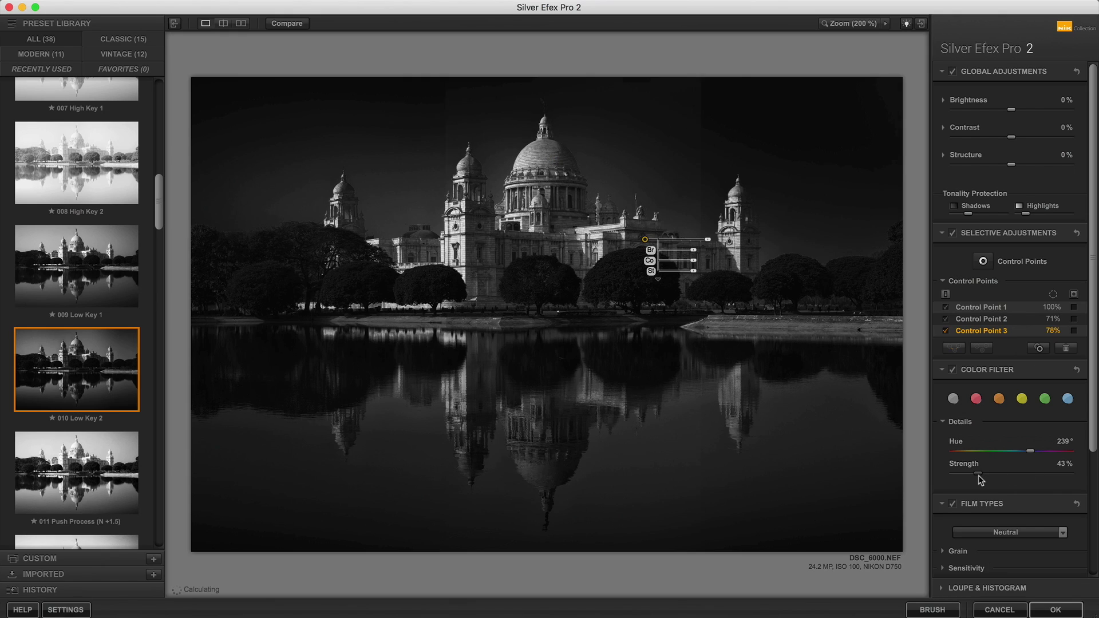
key(super+z)
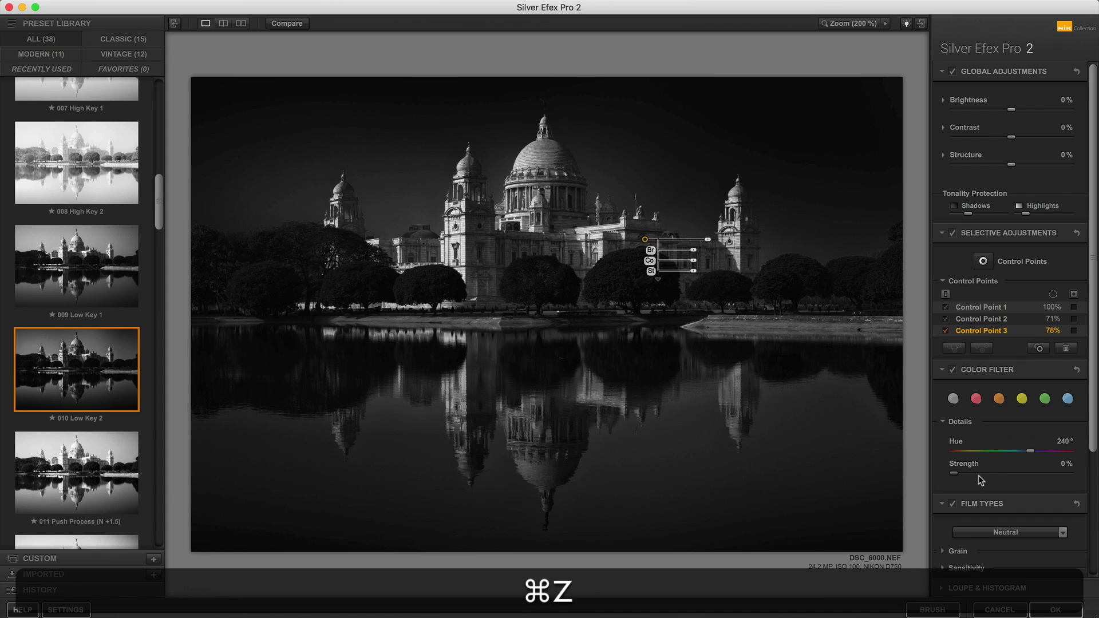
scroll(978, 476, down, 5)
click(992, 370)
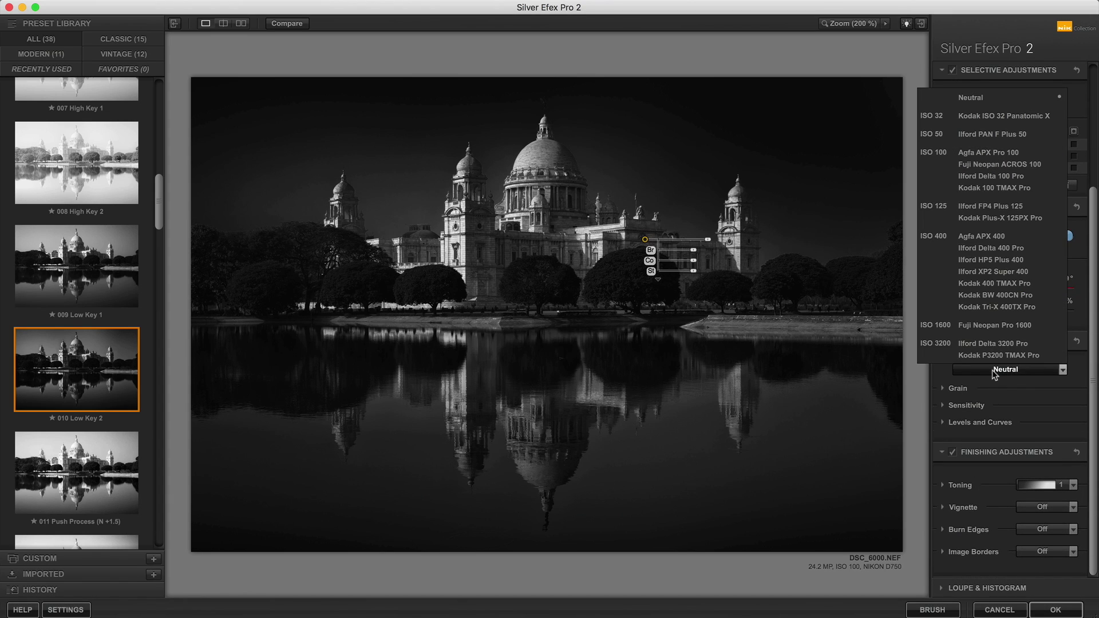